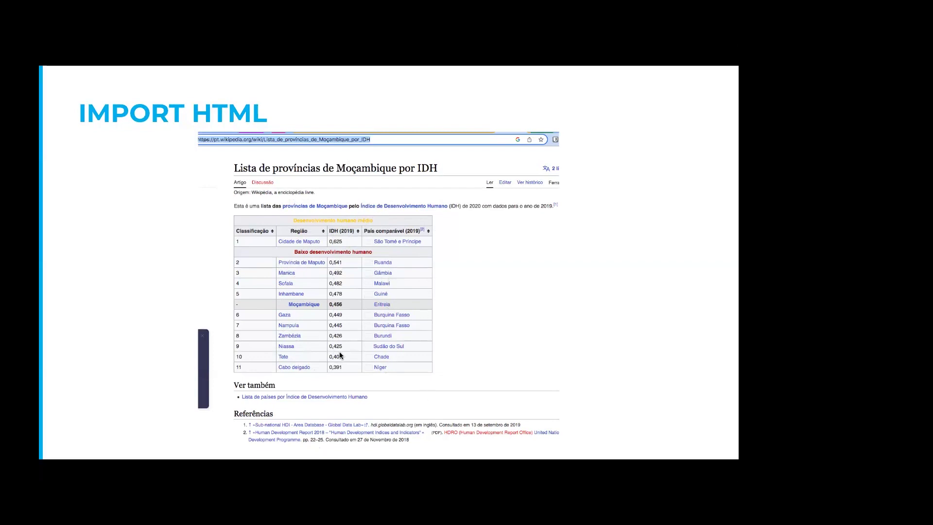
Exit the slideshow and open the Wikipedia link from the IMPORT HTML slide's speaker notes.
key("Right")
key("Left")
key("Escape")
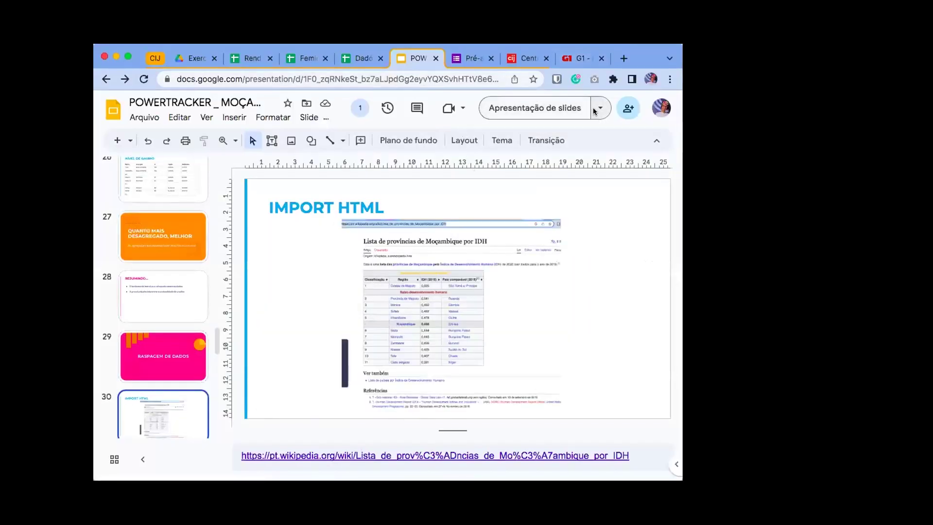
left_click(435, 455)
left_click(410, 455)
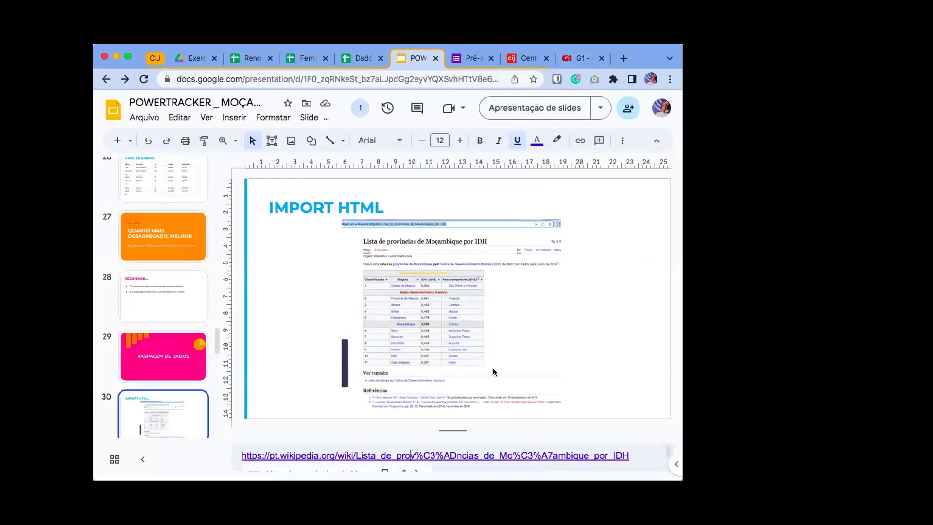
left_click(128, 58)
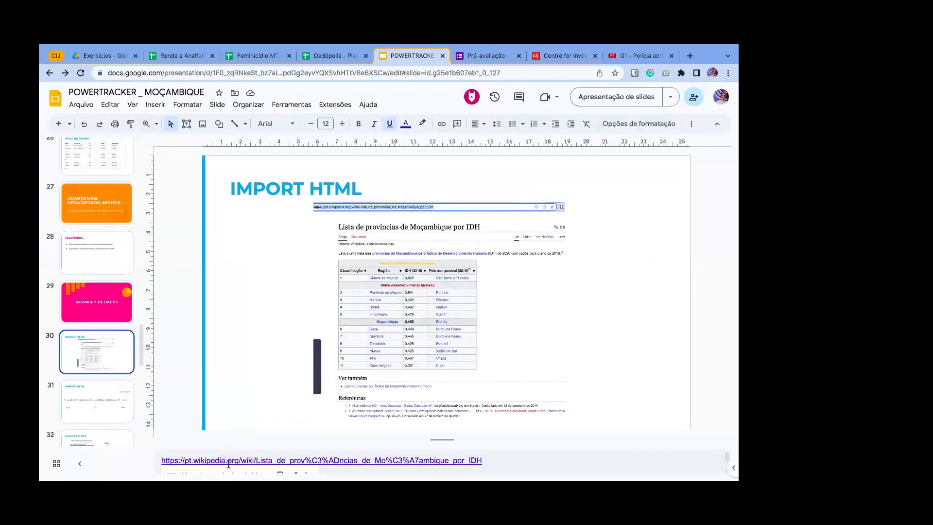
triple_click(241, 460)
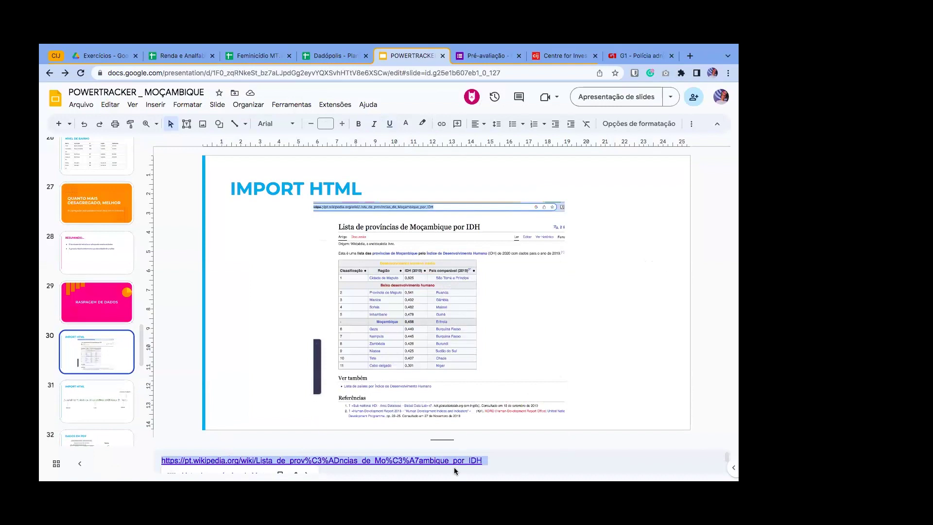
left_click(175, 314)
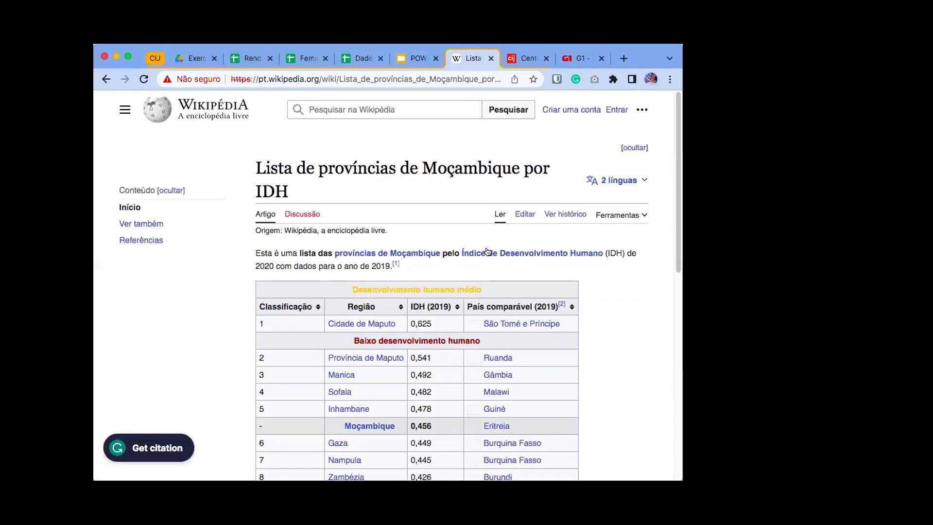
Examine the Wikipedia table of Mozambique's provinces by IDH from its header to its last row.
scroll(427, 252, "down", 5)
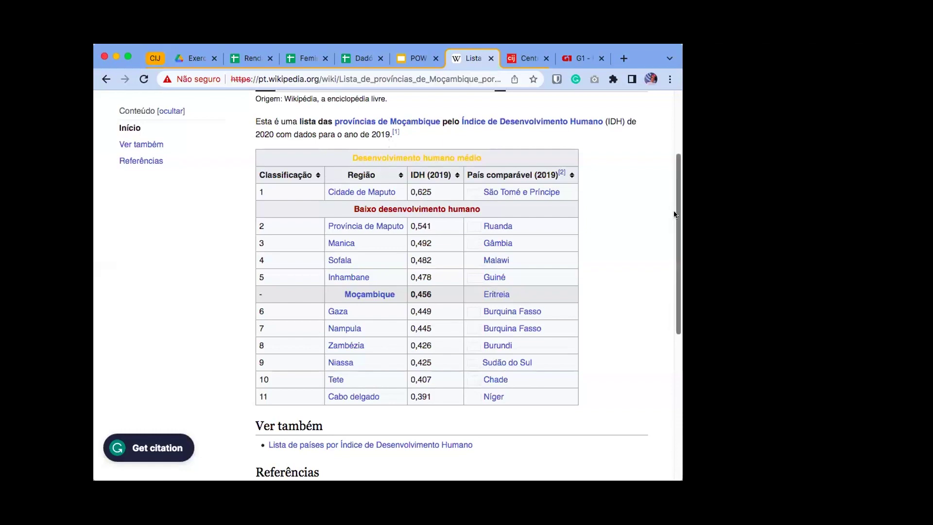
scroll(677, 204, "up", 2)
scroll(677, 205, "up", 5)
scroll(678, 216, "down", 7)
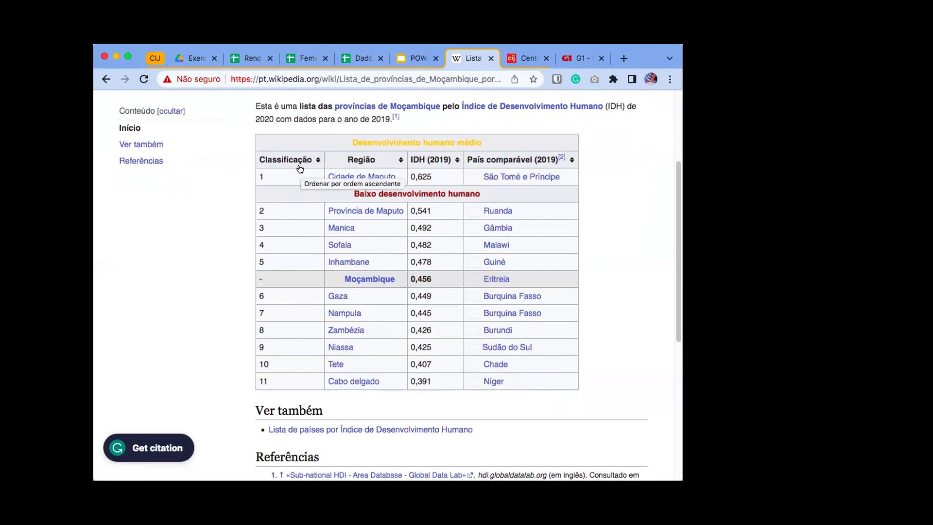
Switch to the Dadópolis spreadsheet and review the IMPORTHTML formula in cell A1 of the Import_HTML sheet, enlarging the formula bar.
left_click(350, 58)
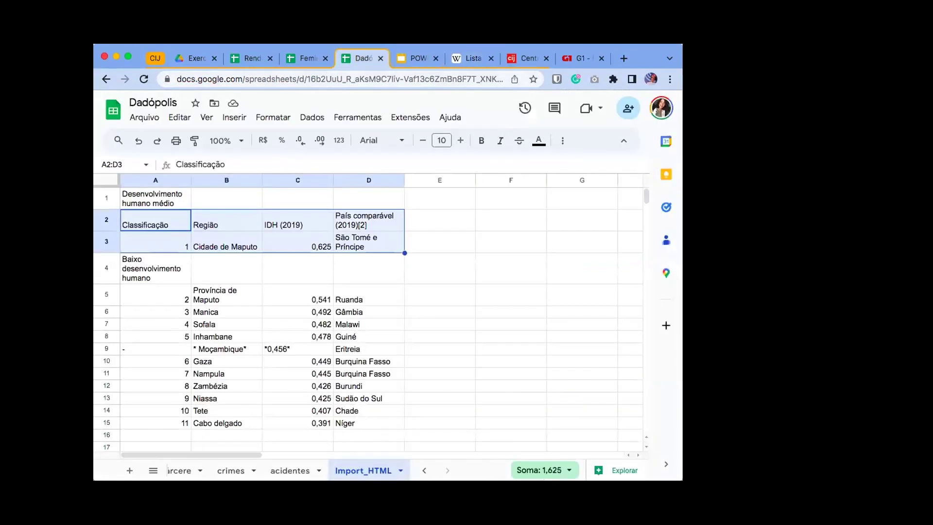
left_click(162, 207)
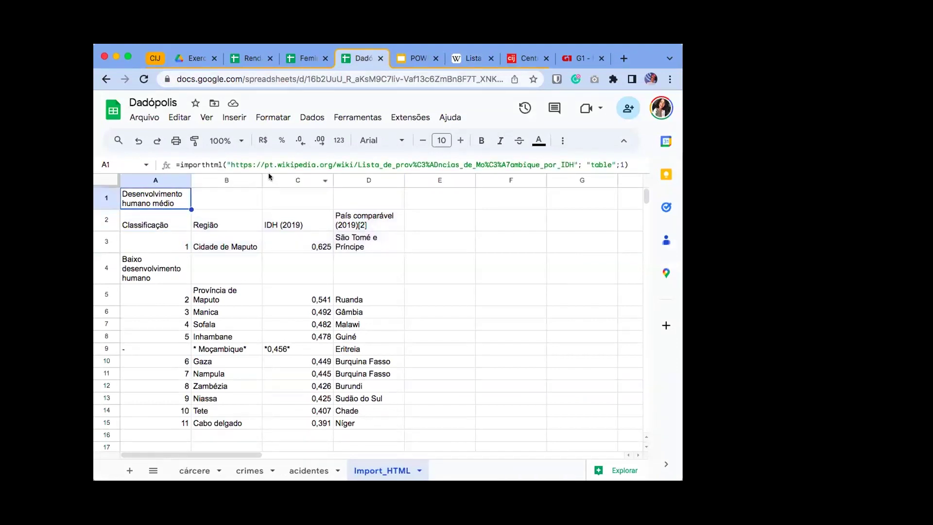
left_click_drag(269, 171, 270, 193)
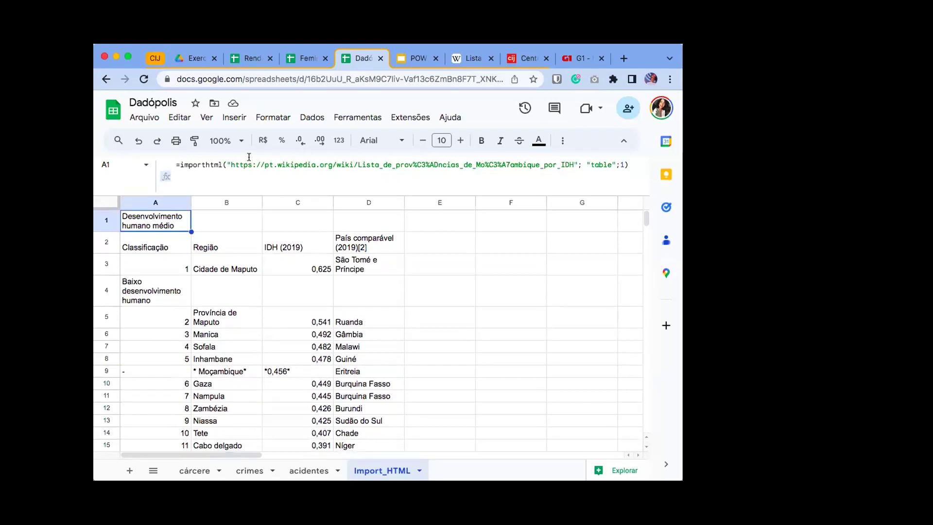
scroll(293, 277, "down", 2)
scroll(293, 278, "up", 2)
Add a new sheet to the Dadópolis spreadsheet and start an IMPORTHTML formula in cell A1.
left_click(129, 471)
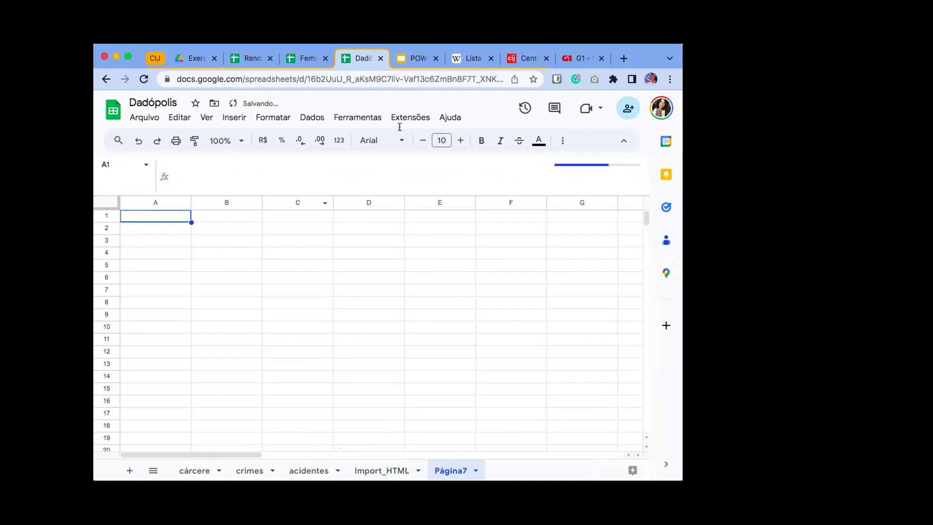
left_click(127, 57)
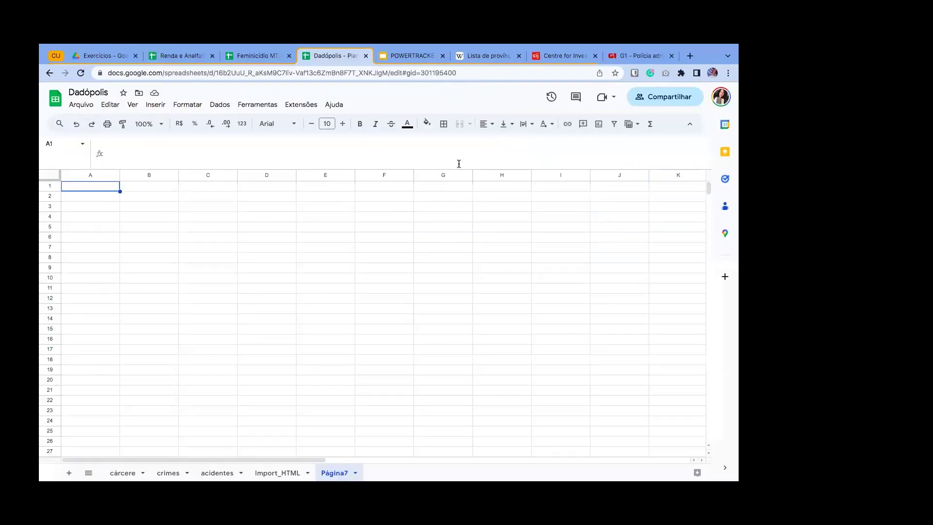
left_click(92, 191)
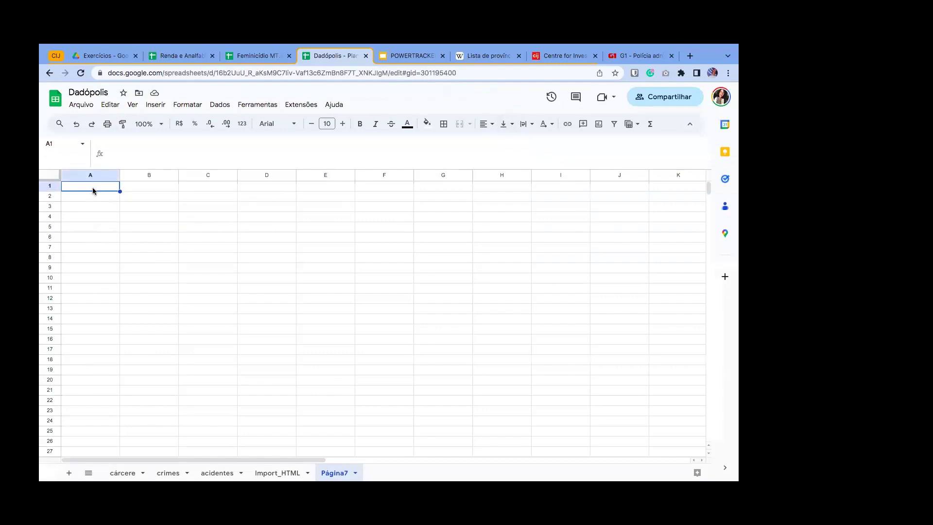
type("=")
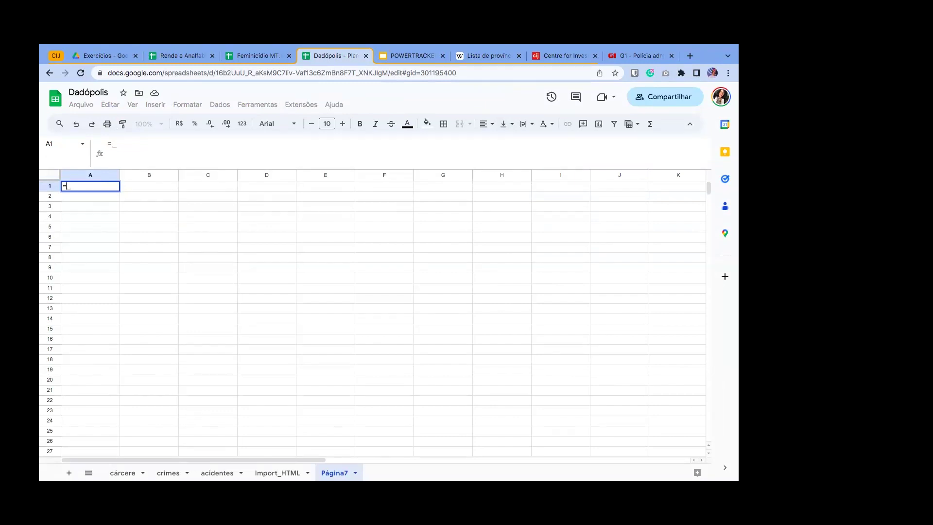
type("IMPORT")
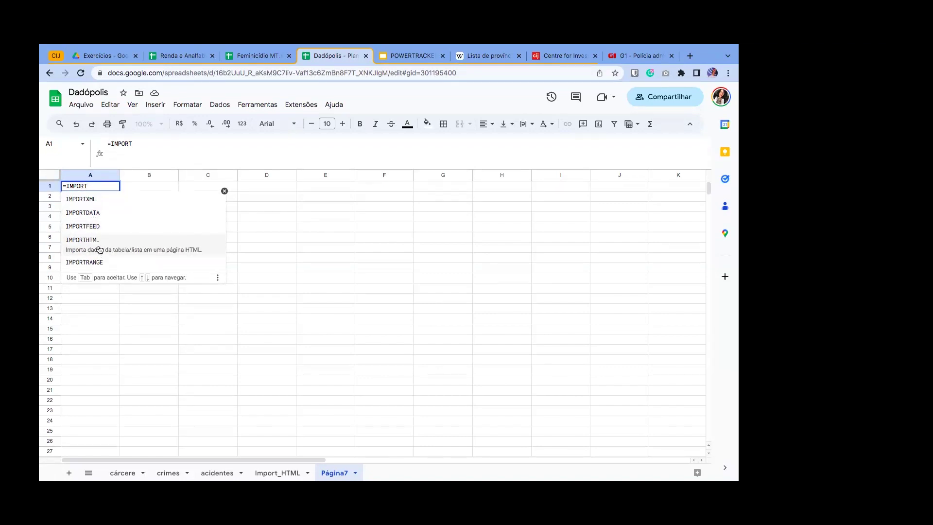
left_click(98, 250)
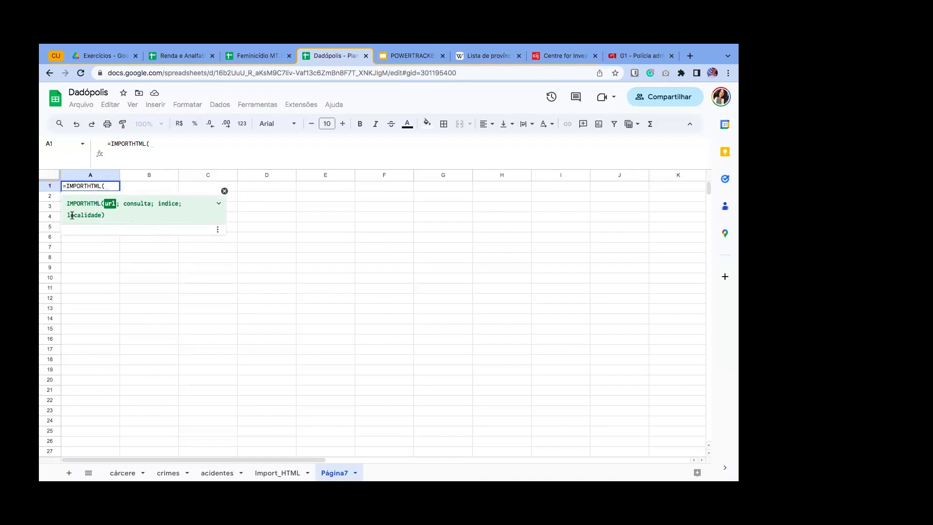
Expand the IMPORTHTML help and read its example and the descriptions of the url, query, index and locale arguments.
left_click(220, 207)
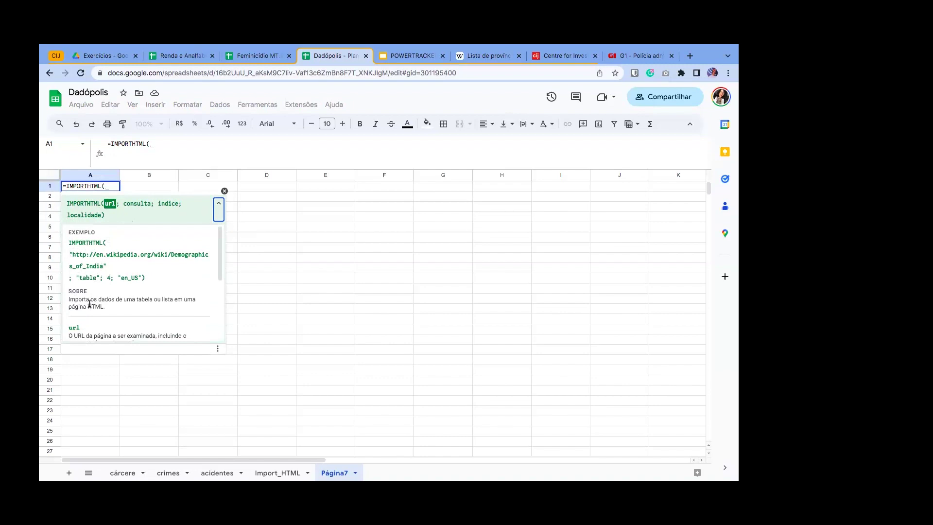
left_click_drag(218, 241, 219, 288)
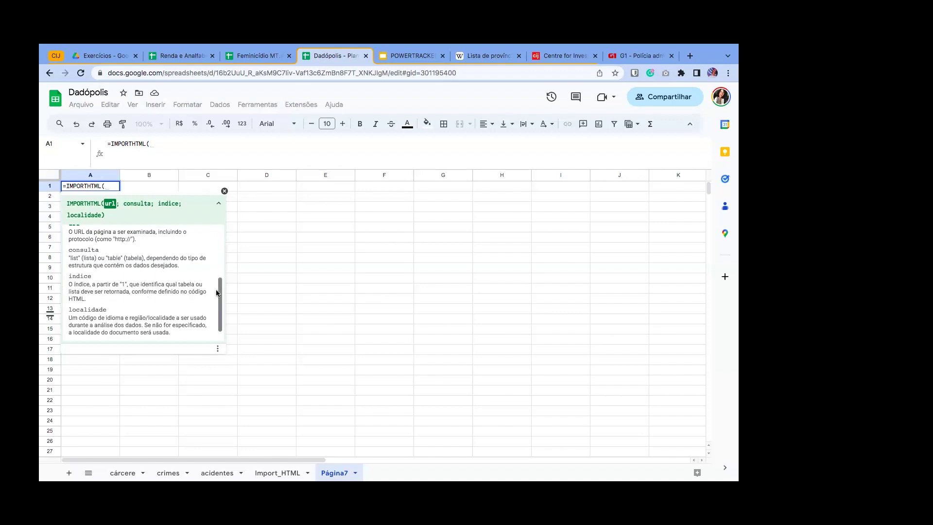
left_click(114, 187)
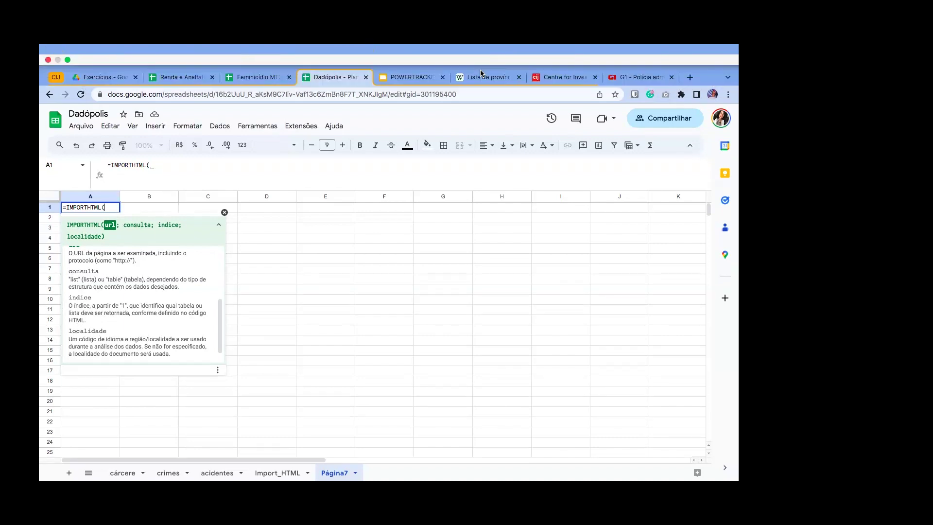
Return to the Wikipedia page of Mozambique's provinces and open the browser's HTML inspector.
left_click(486, 76)
scroll(480, 192, "down", 2)
scroll(501, 196, "up", 5)
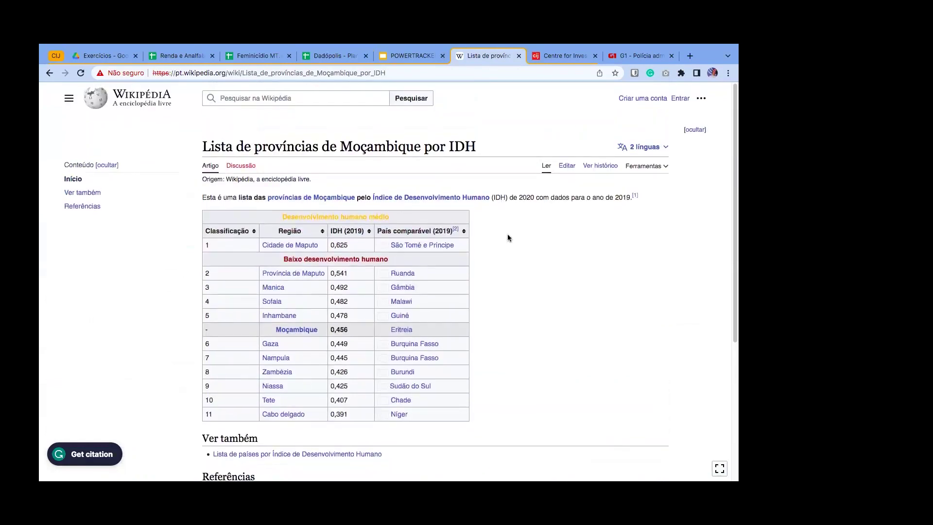
right_click(507, 235)
left_click(490, 207)
right_click(490, 207)
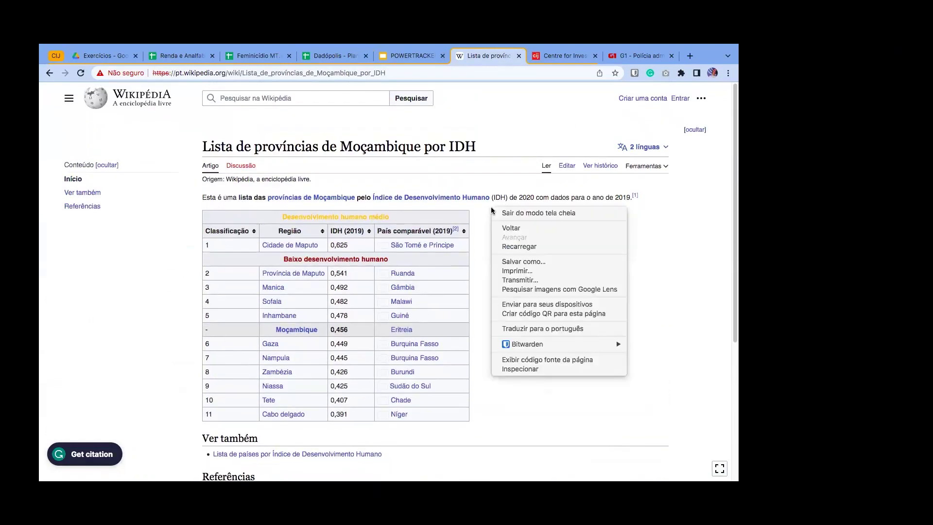
left_click(528, 370)
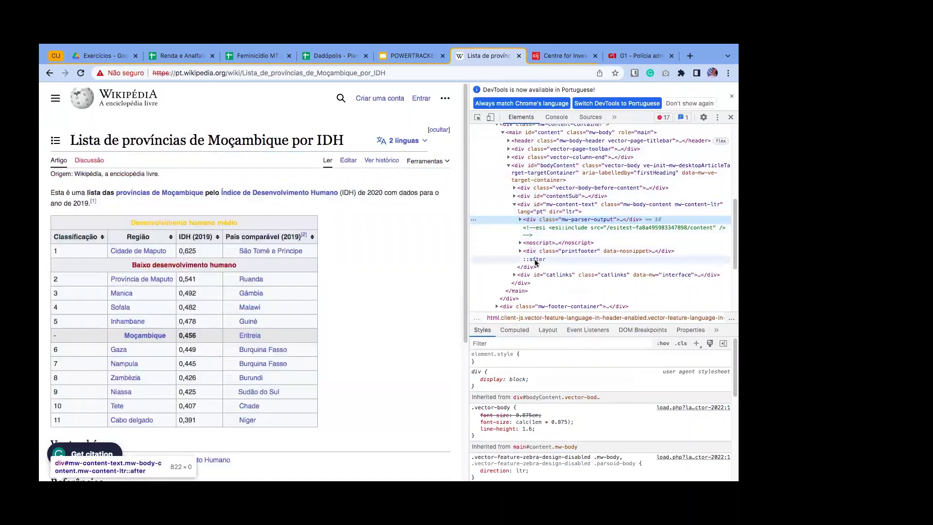
Use the element picker to examine the HTML of the table's "Desenvolvimento humano médio" header.
left_click(478, 120)
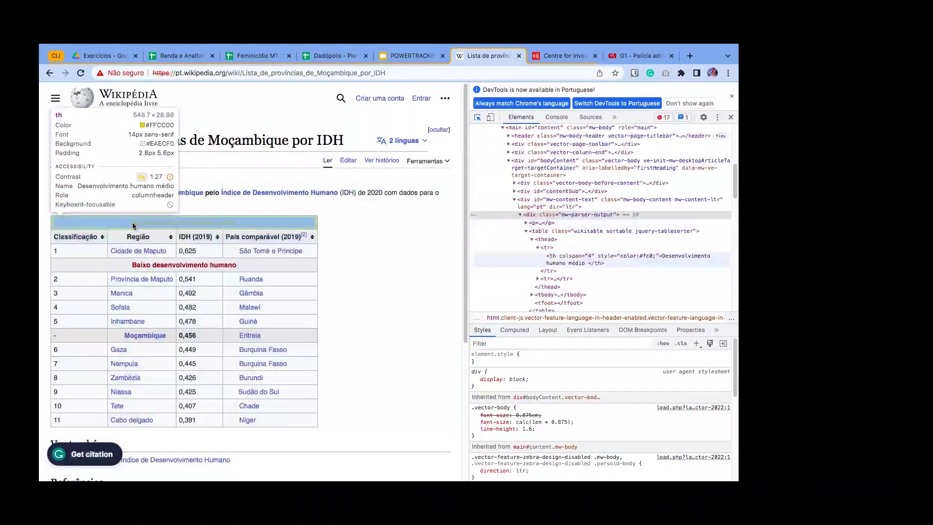
scroll(377, 267, "down", 1)
scroll(378, 271, "down", 3)
scroll(378, 271, "up", 4)
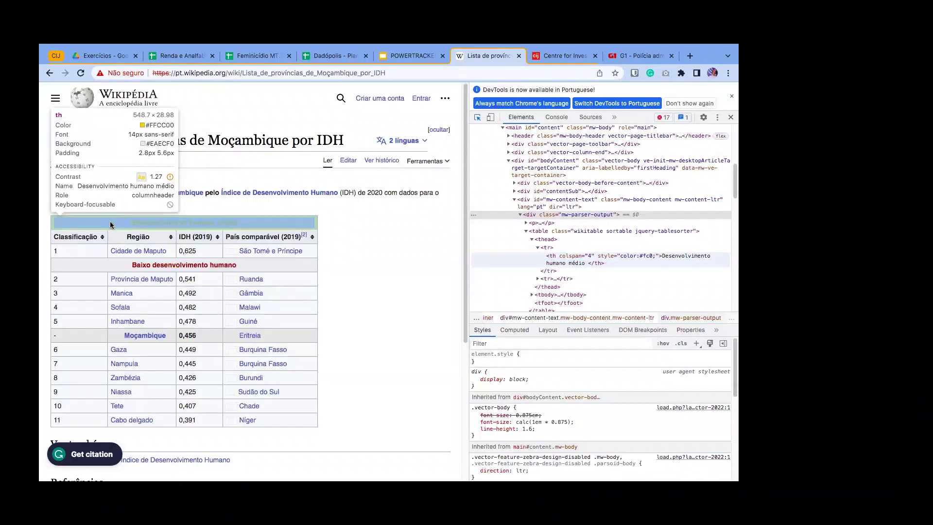
Copy the Wikipedia page's address, close the inspector, and enter the address in quotation marks as the url argument of the A1 formula.
left_click(327, 57)
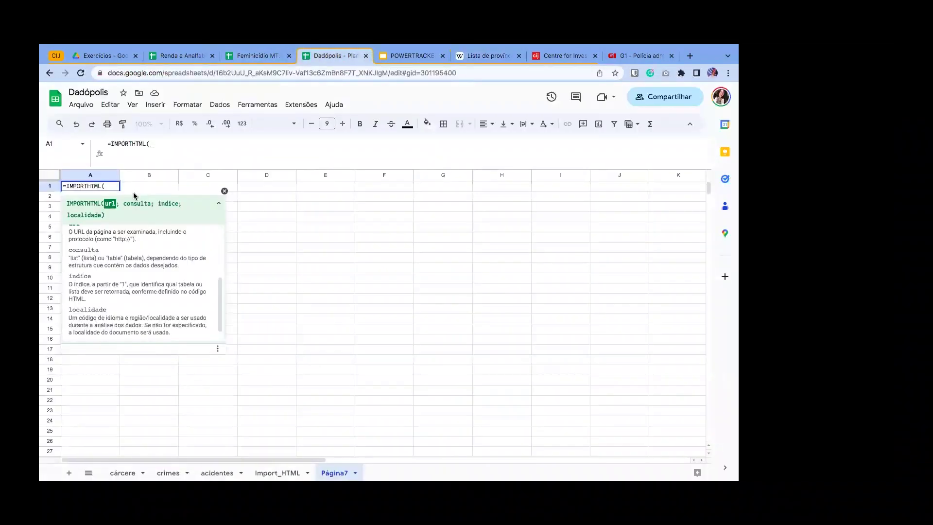
type("\"")
left_click(481, 56)
left_click(443, 75)
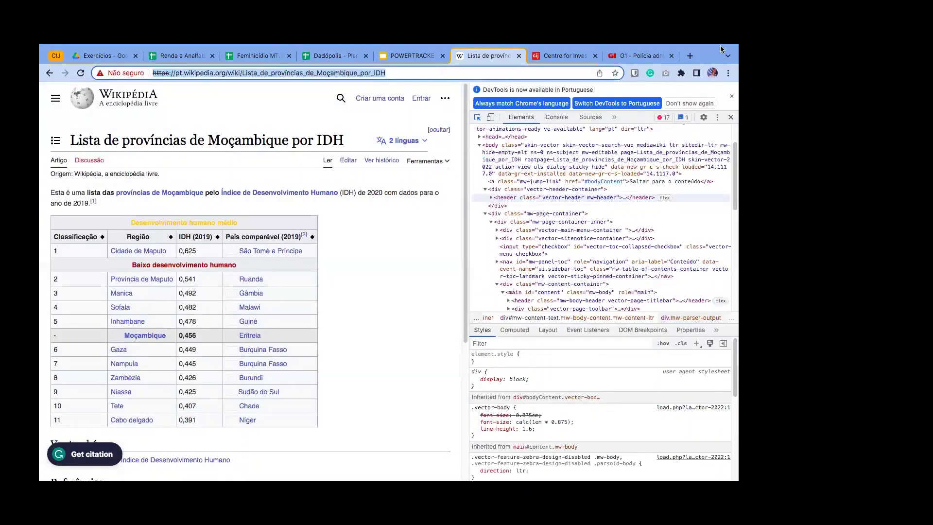
left_click(733, 98)
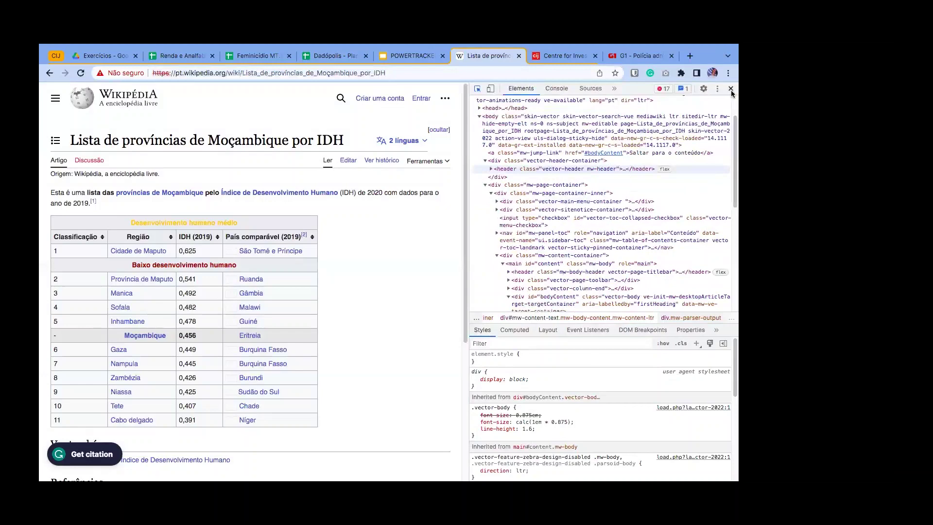
left_click(731, 92)
left_click(323, 56)
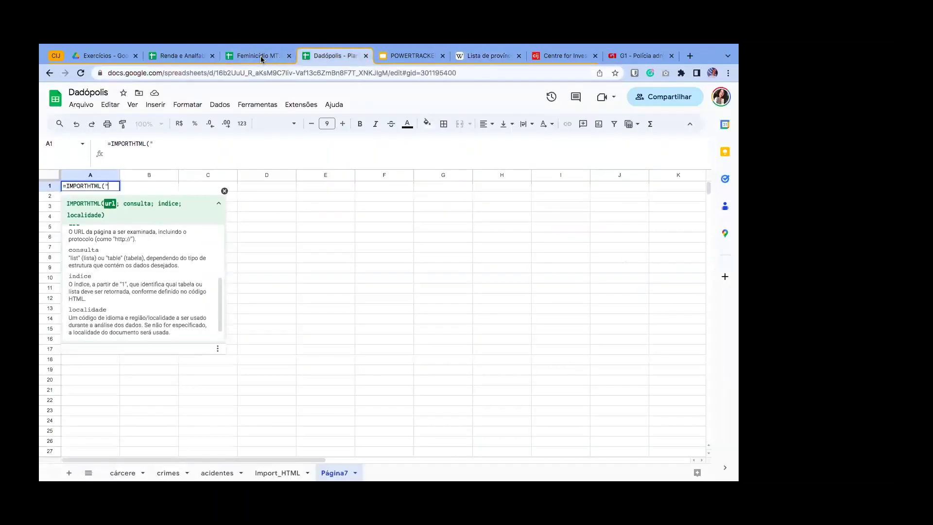
left_click(261, 56)
left_click(333, 57)
type("https://pt.wikipedia.org/wiki/Lista_de_prov%C3%ADncias_de_Mo%C3%A7ambique_por_IDH")
type("\"")
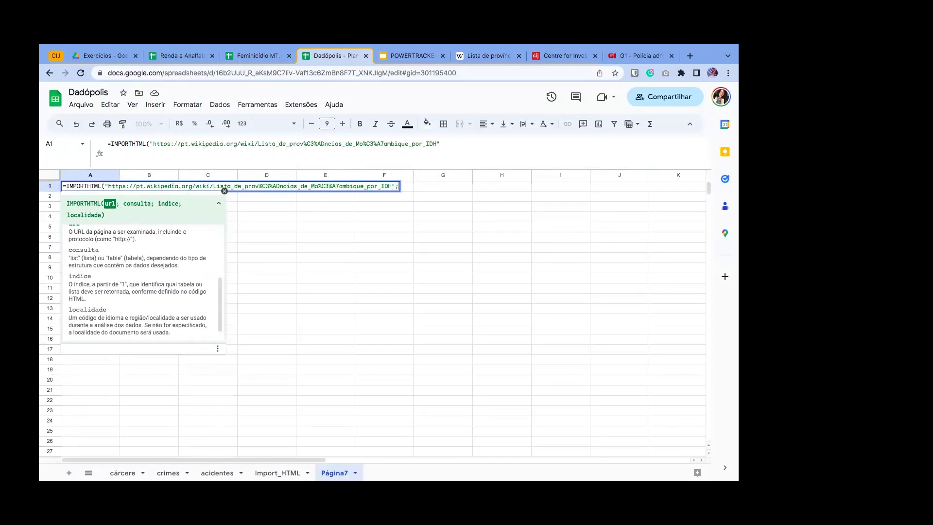
Add "TABLE" as the query argument and 1 as the index argument of the A1 IMPORTHTML formula.
type(";")
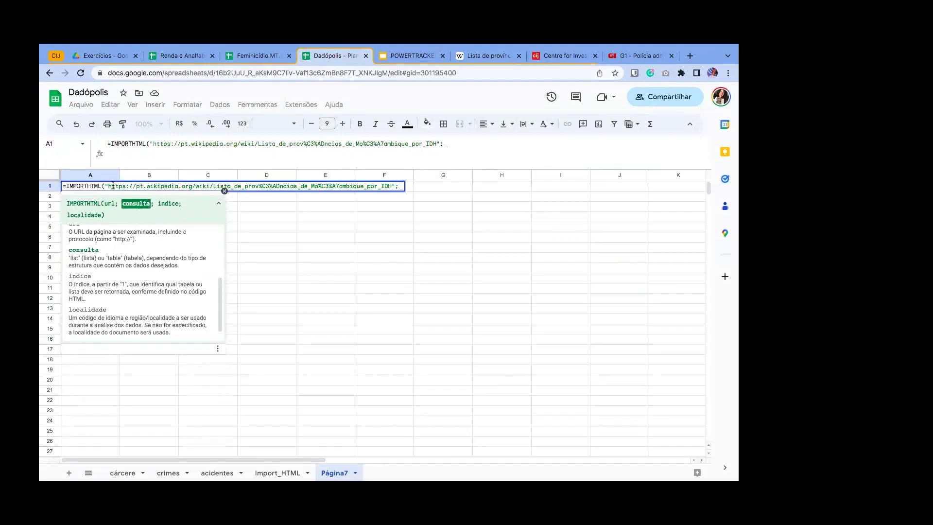
type("\"TABLE'")
key("BackSpace")
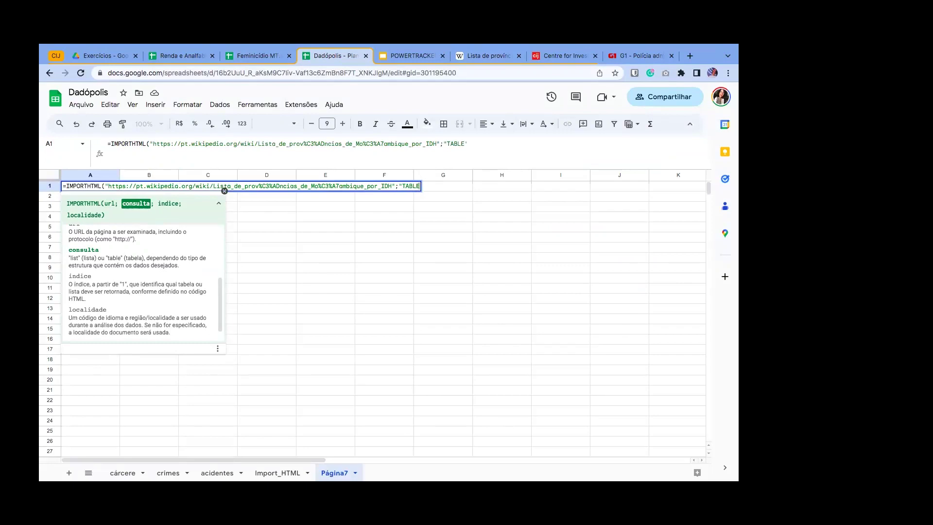
type("\";")
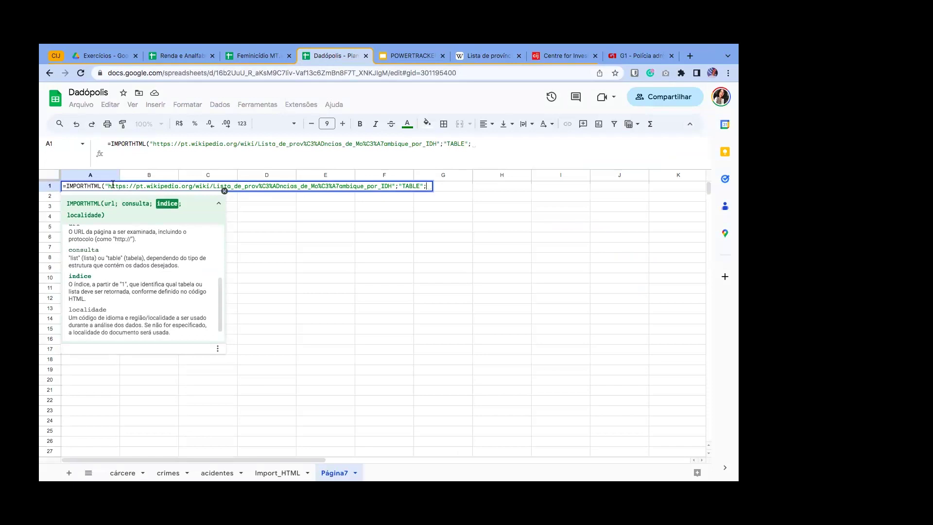
type(" 1")
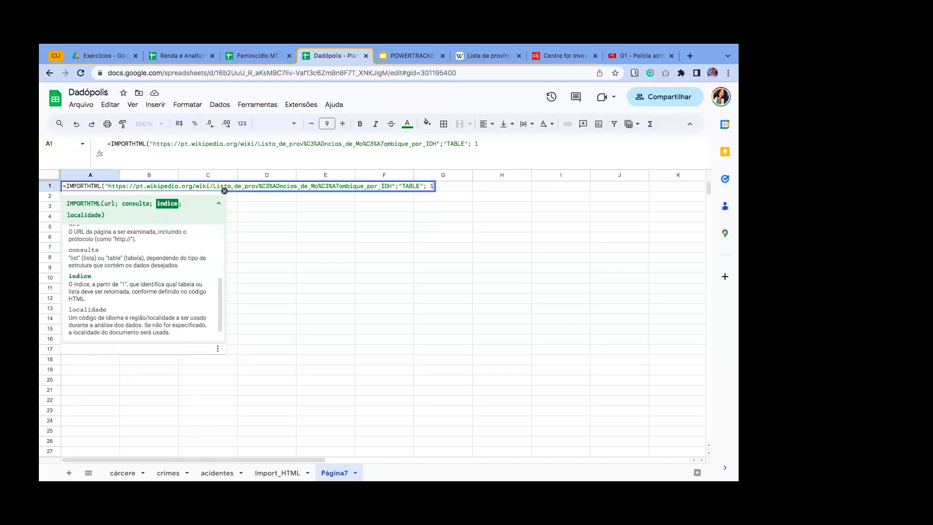
Check the locale argument in the IMPORTHTML help example, then complete the A1 formula without a locale and run it.
type(";")
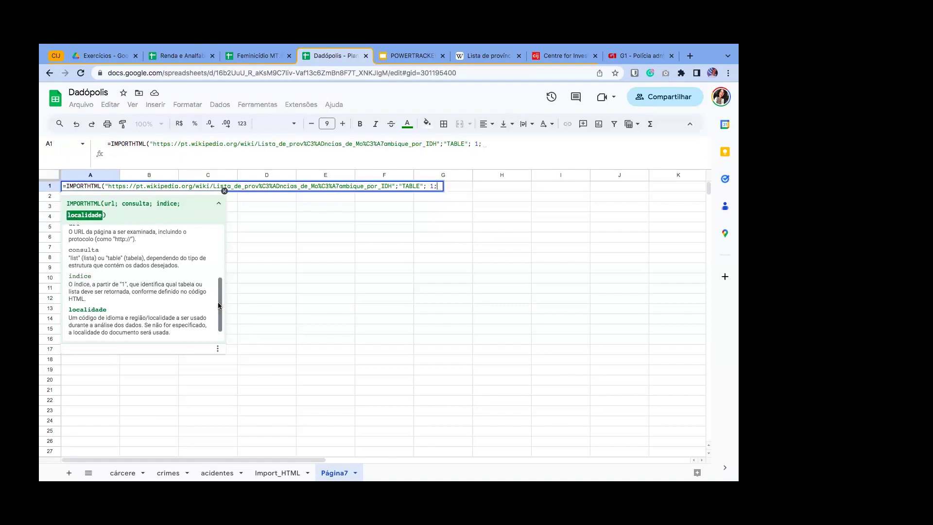
left_click_drag(222, 306, 223, 244)
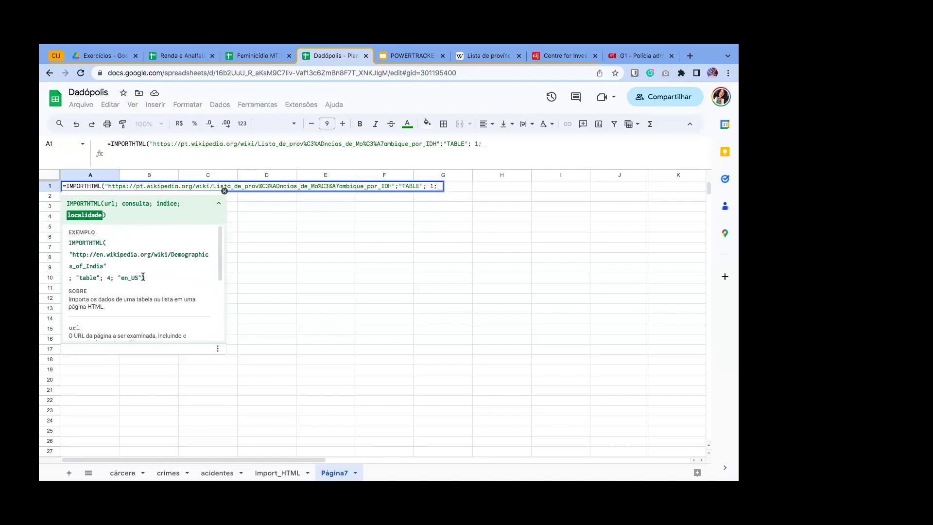
left_click_drag(121, 278, 141, 278)
left_click(441, 189)
key("BackSpace")
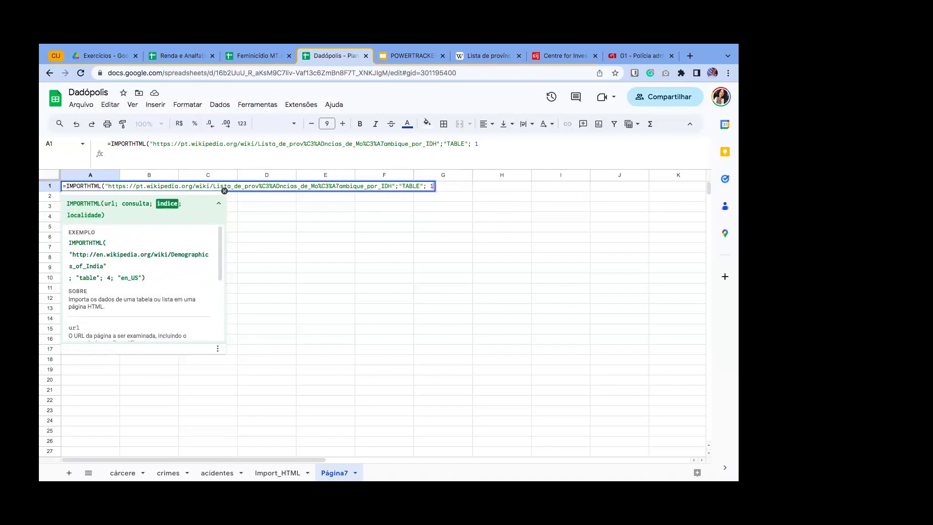
type(")")
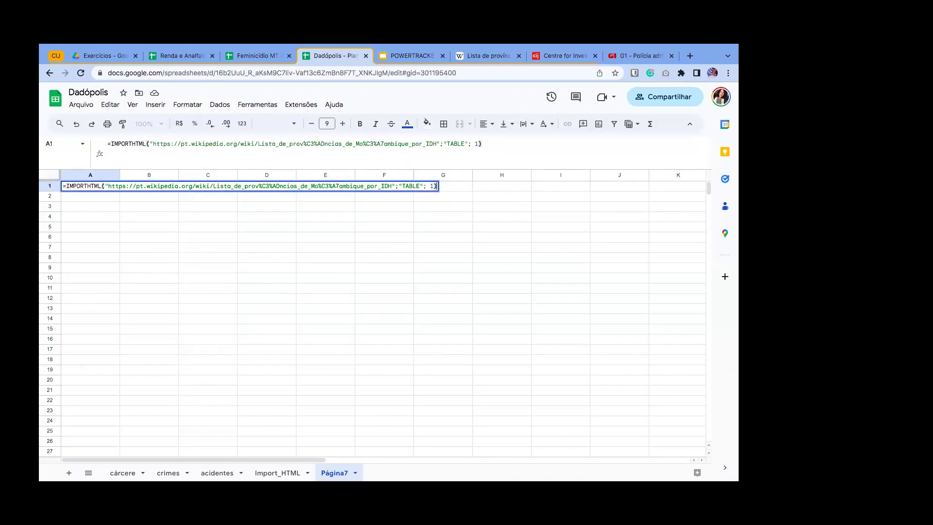
key("Return")
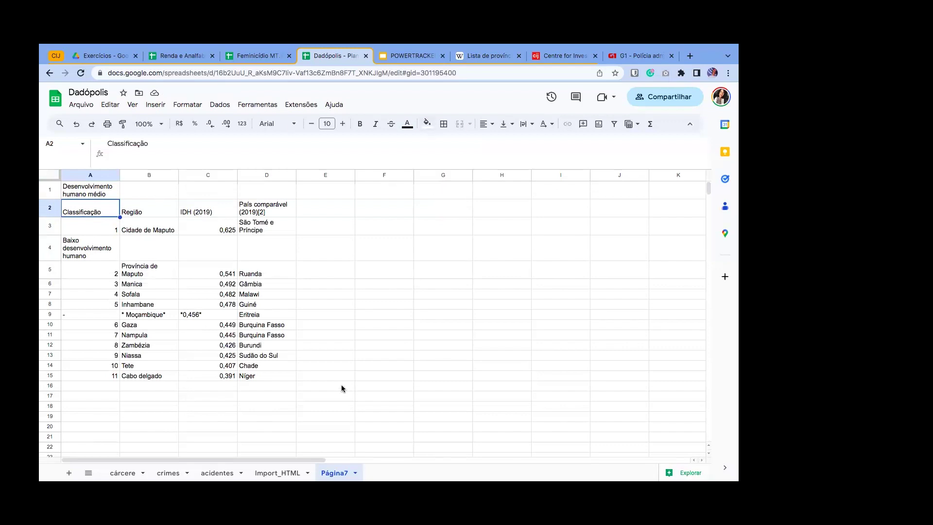
Examine the IMPORTHTML formula in A1 and the imported table cells in A2:D15.
left_click(96, 193)
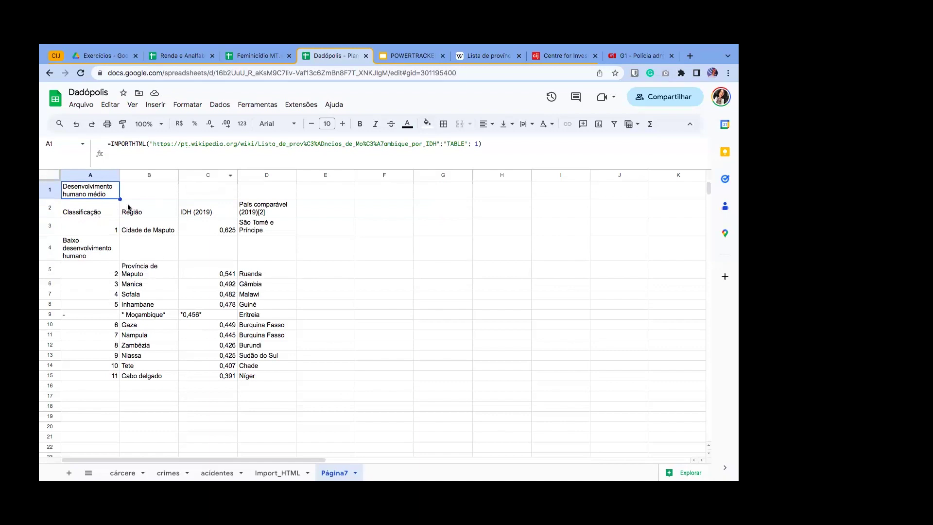
left_click(149, 143)
left_click(95, 268)
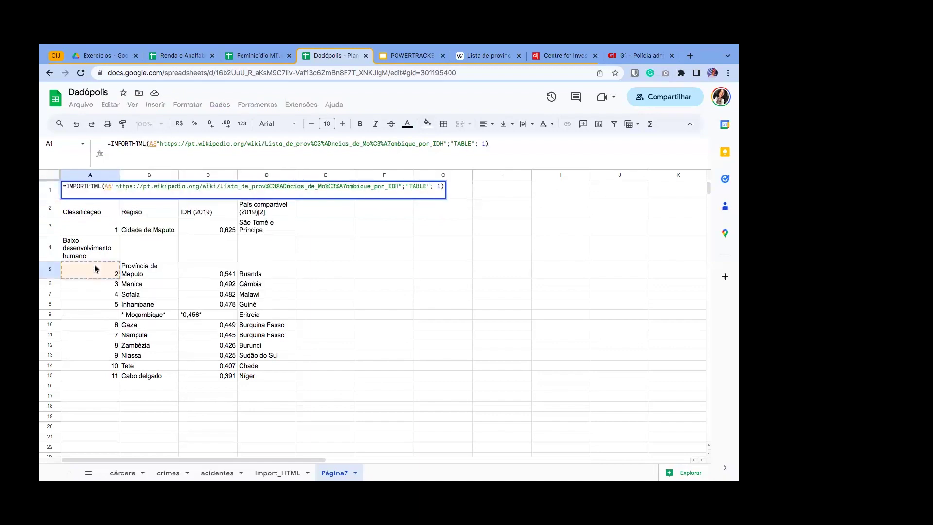
left_click(95, 214)
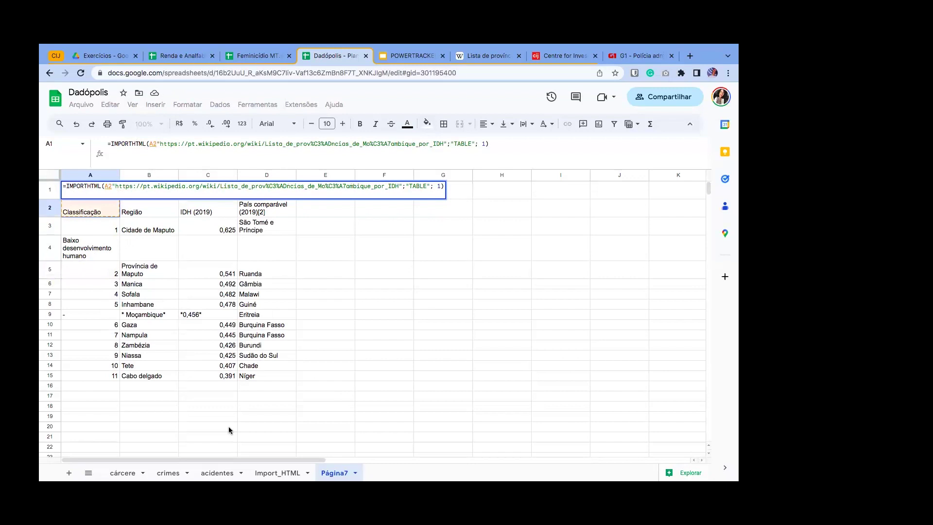
left_click(160, 239)
left_click_drag(92, 214, 264, 378)
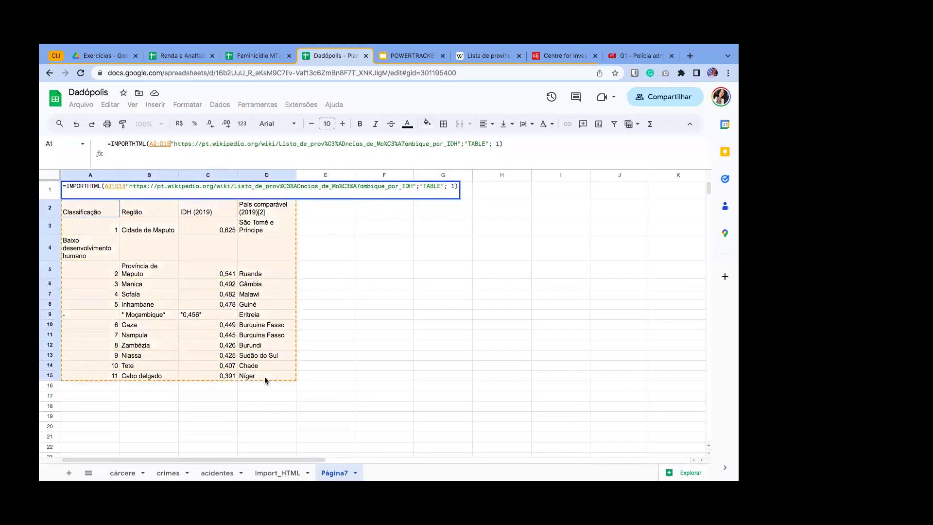
left_click(321, 304)
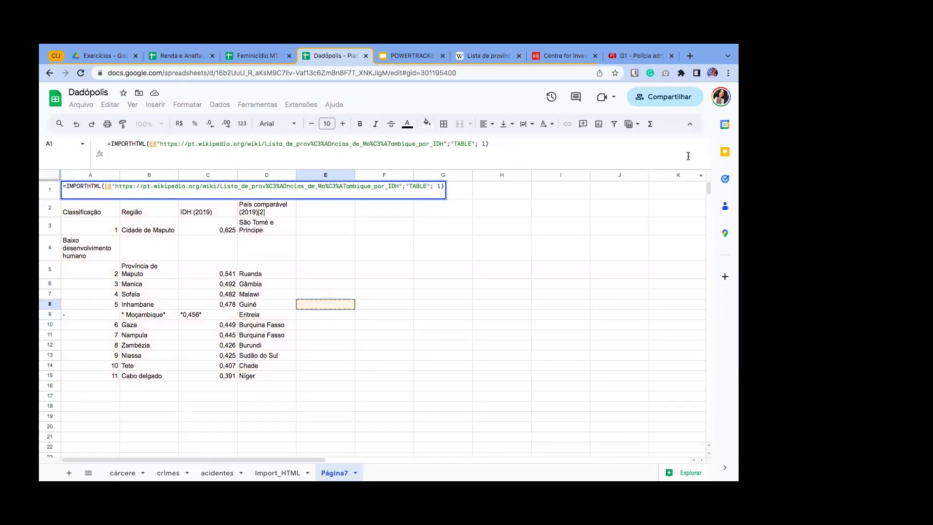
Switch to the POWERTRACKER _ MOÇAMBIQUE presentation and review the IMPORT HTML and DADOS EM PDF slides, checking the Wikipedia page in between.
left_click(418, 56)
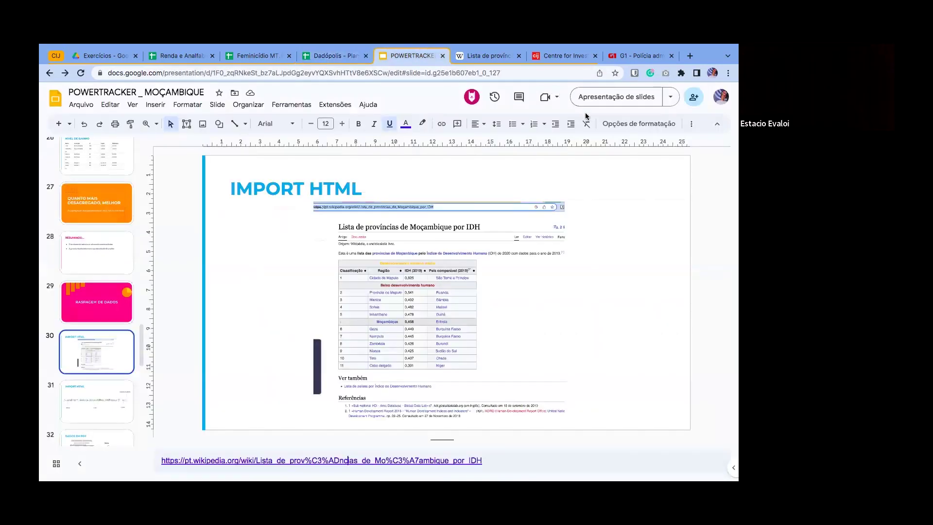
left_click(490, 57)
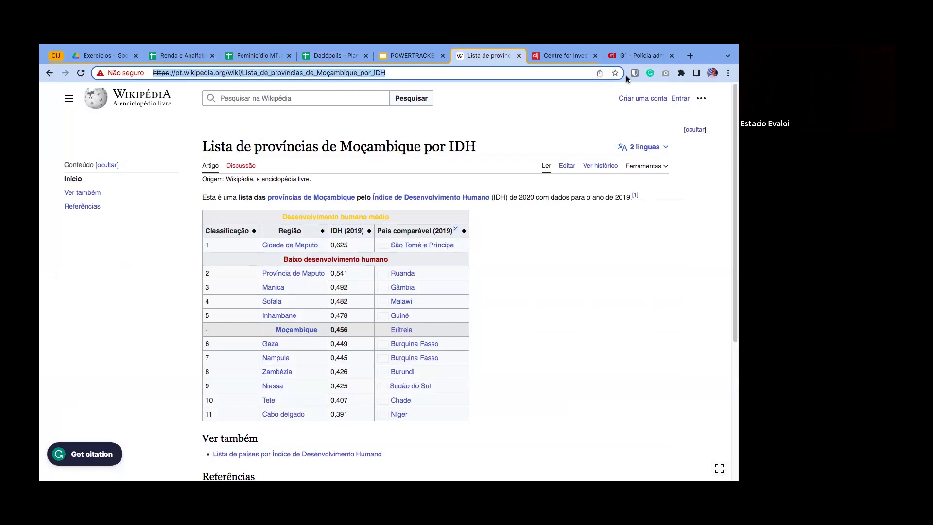
left_click(428, 58)
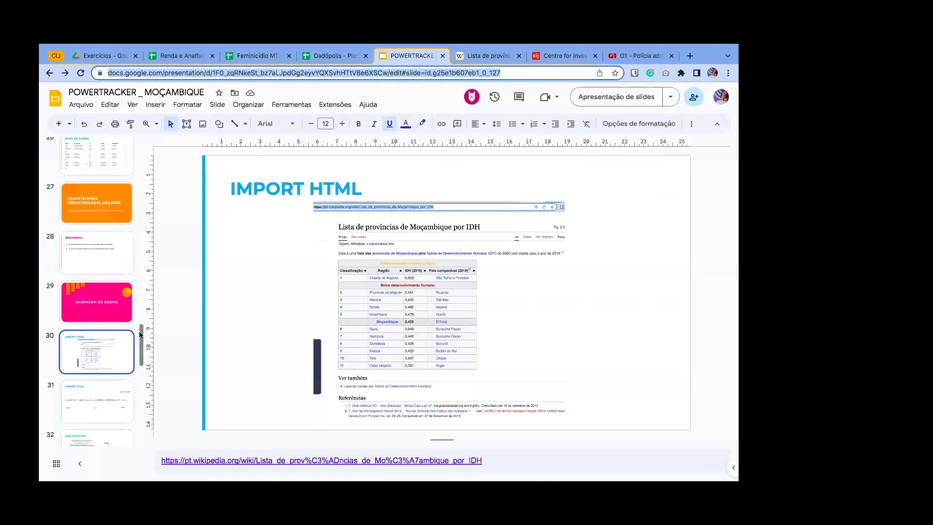
left_click_drag(141, 337, 141, 347)
left_click(97, 339)
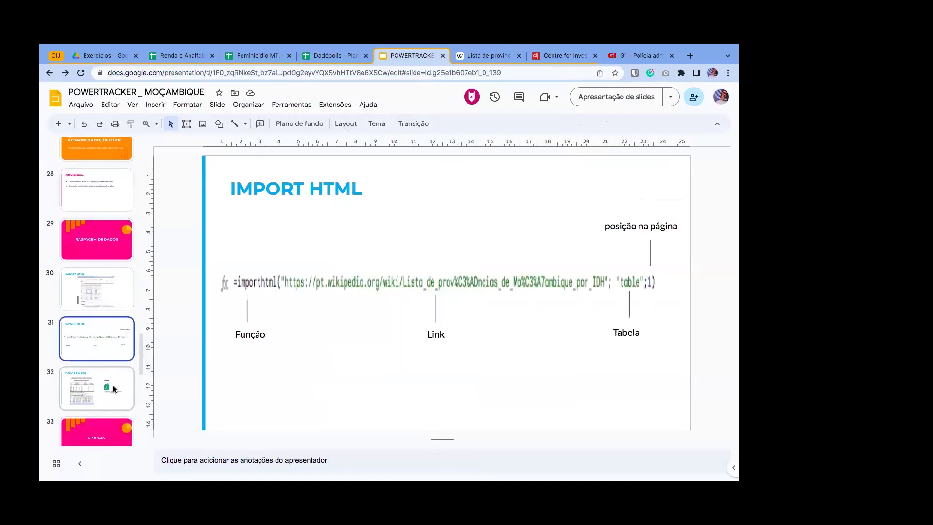
left_click(114, 388)
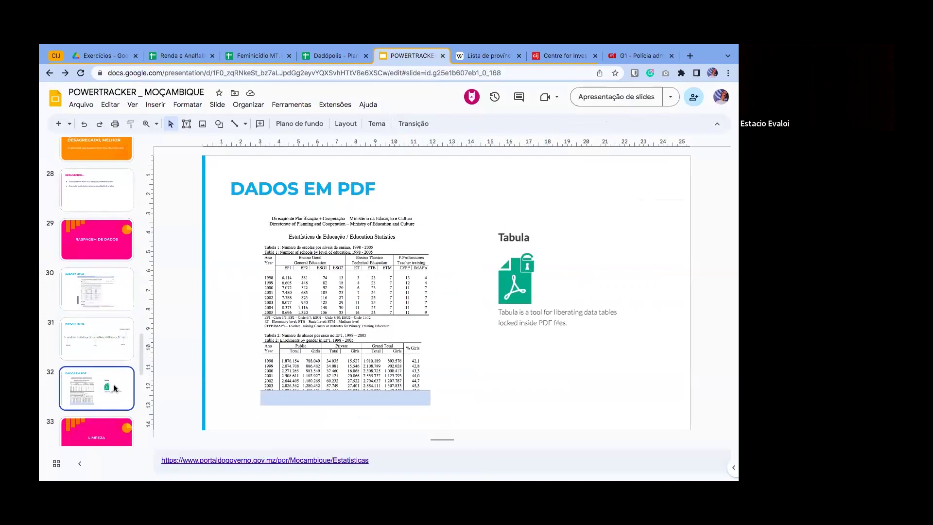
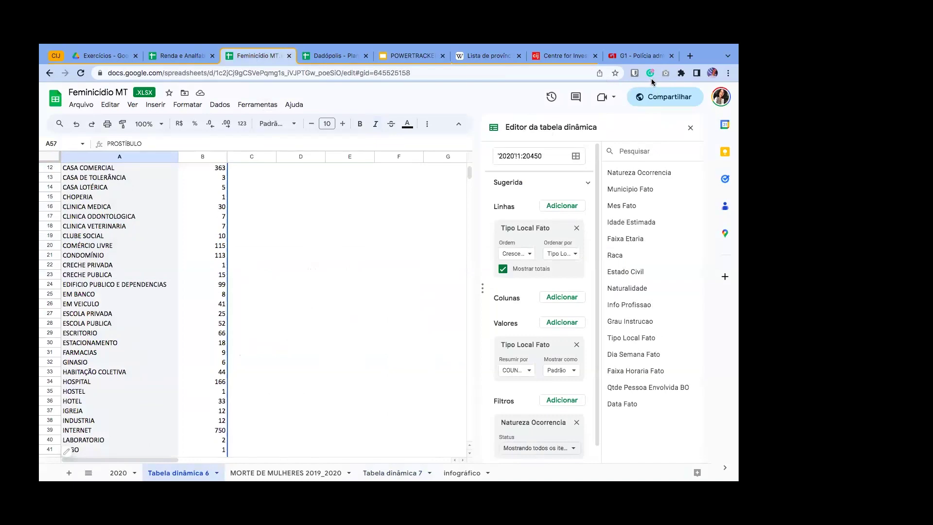
Open the MORTE DE MULHERES 2019_2020 sheet and examine its Data Fato, Mes Fato and Tipo Local Fato columns.
left_click(285, 473)
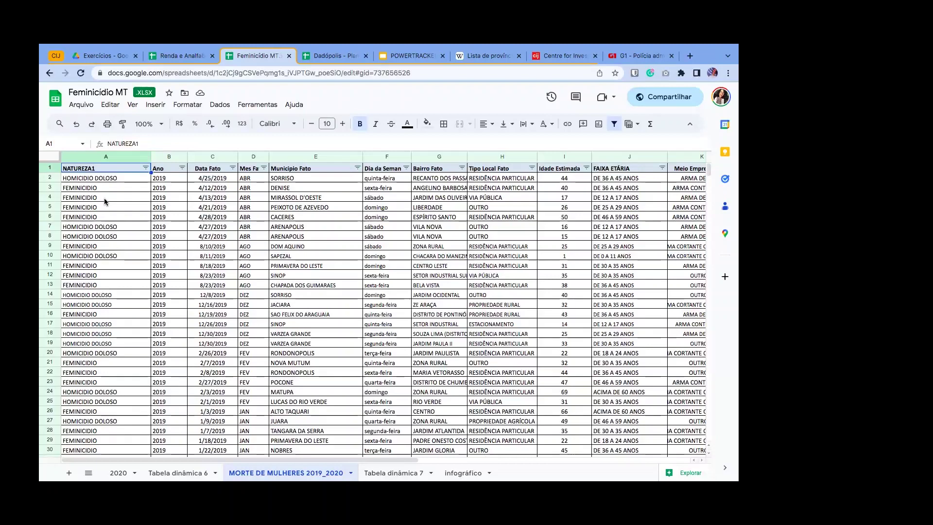
left_click(206, 170)
left_click(252, 172)
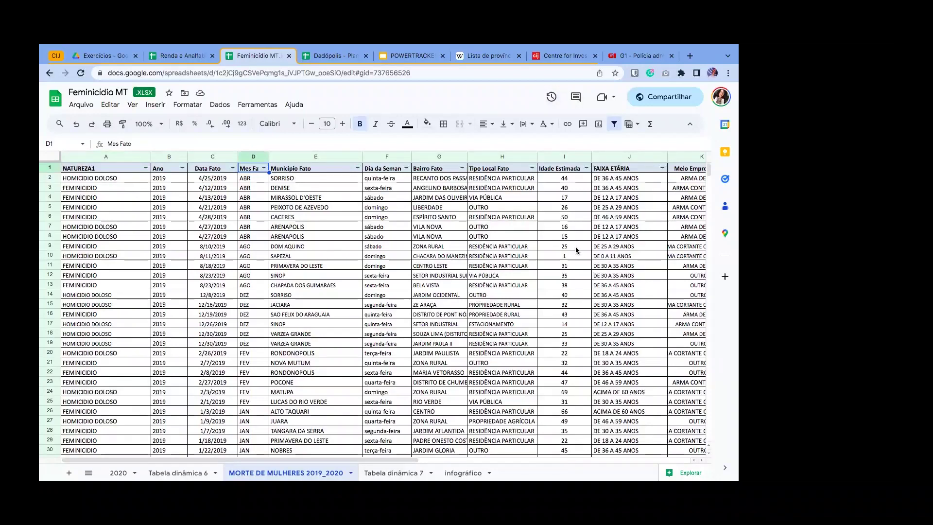
left_click(518, 180)
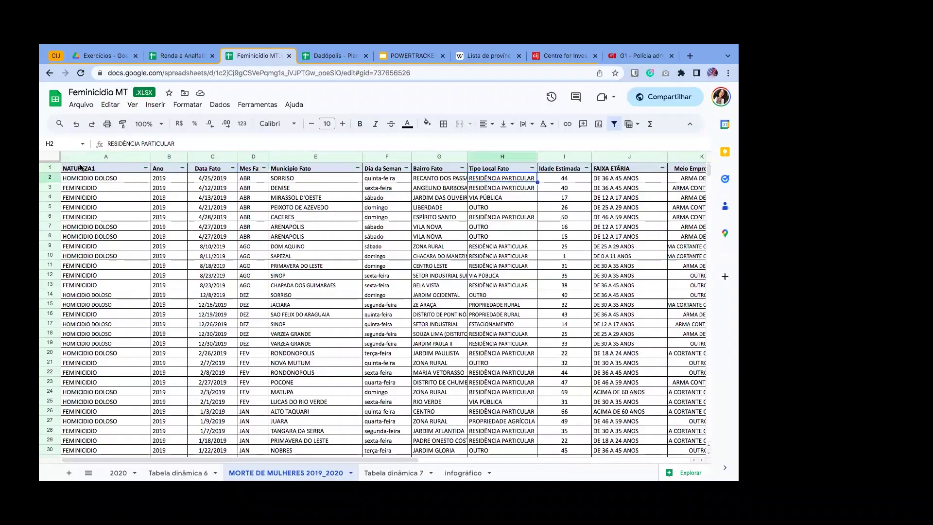
Create a pivot table on a new sheet from the entire MORTE DE MULHERES 2019_2020 sheet.
left_click(48, 155)
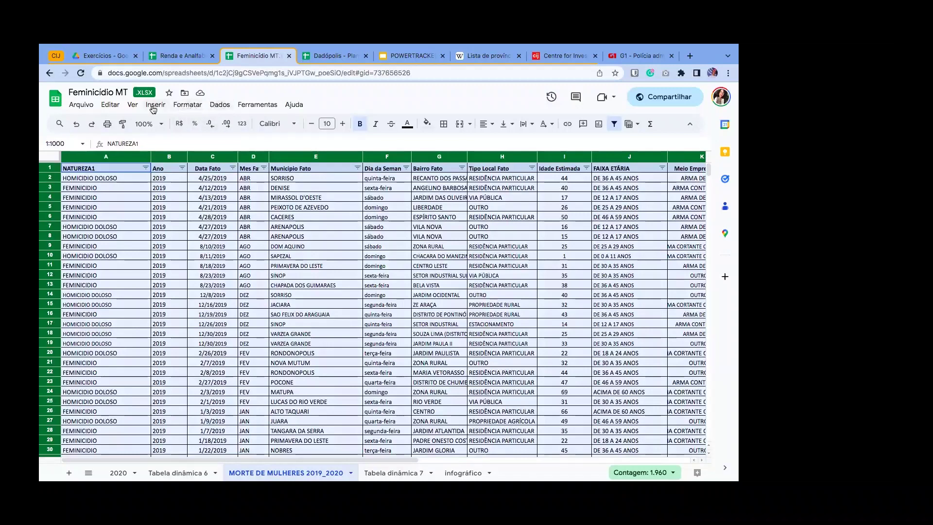
left_click(215, 105)
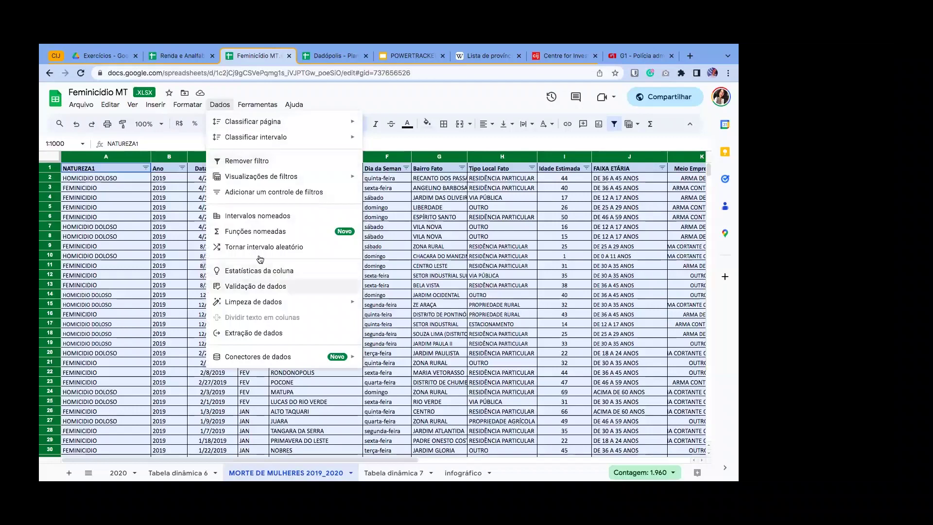
left_click(186, 104)
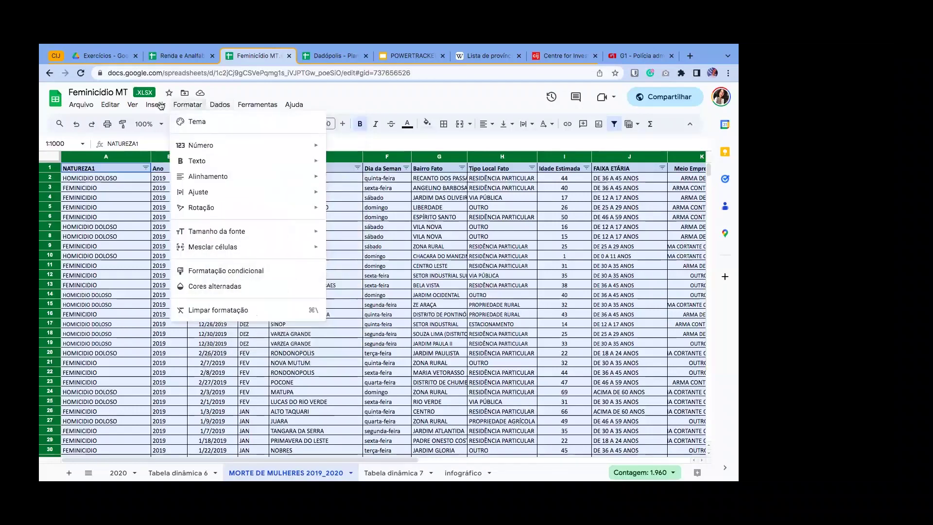
mouse_move(154, 106)
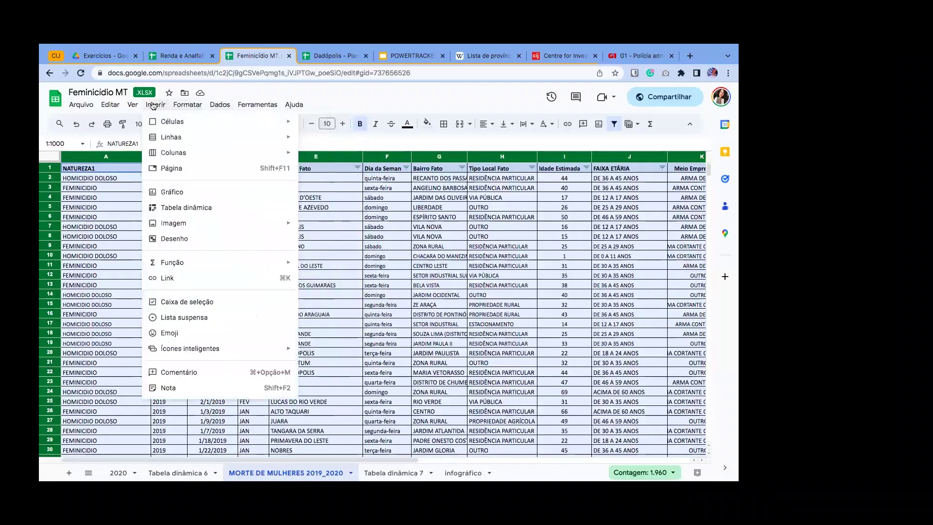
left_click(179, 209)
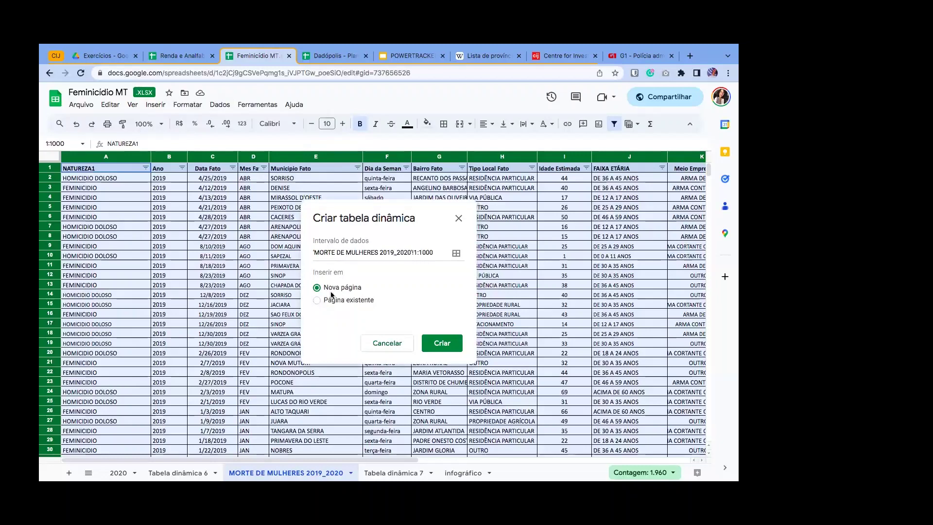
left_click(440, 343)
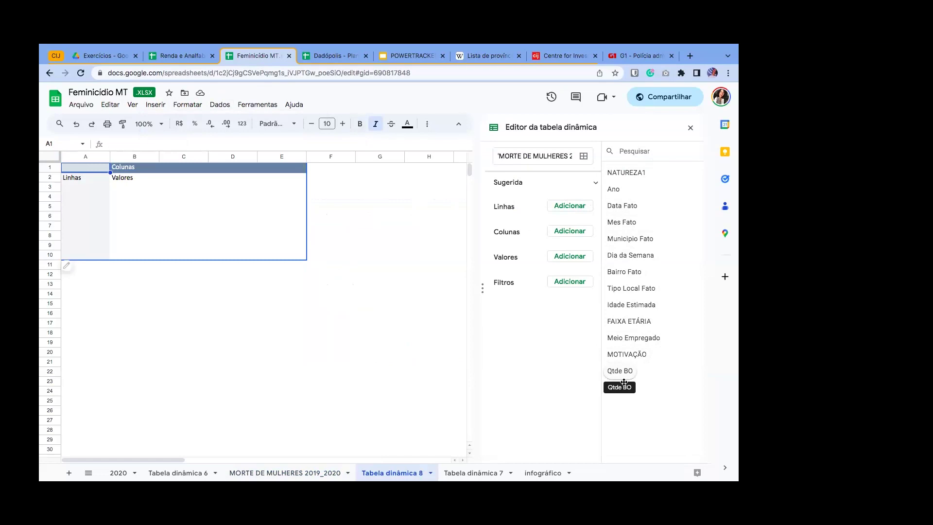
Add Tipo Local Fato as pivot rows and Municipio Fato as values summarized by COUNTA, and widen the columns to fit their text.
left_click(577, 208)
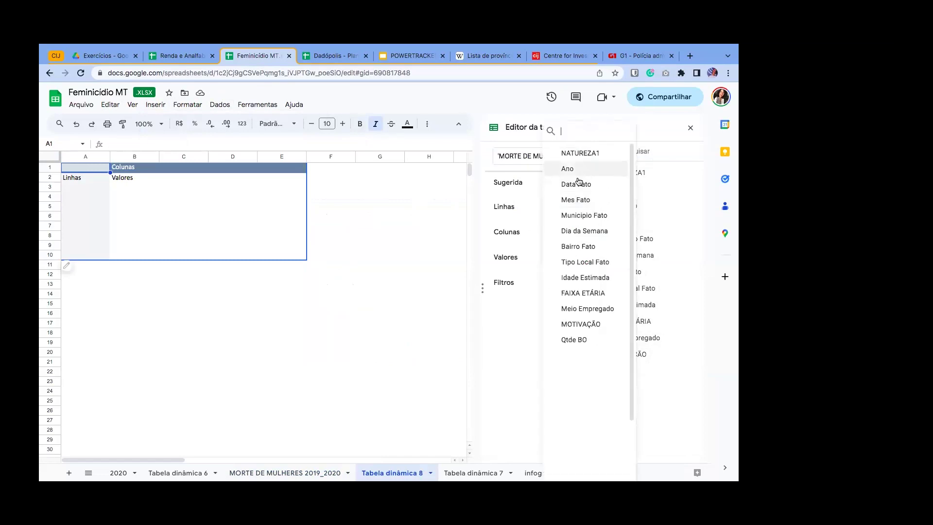
left_click(589, 265)
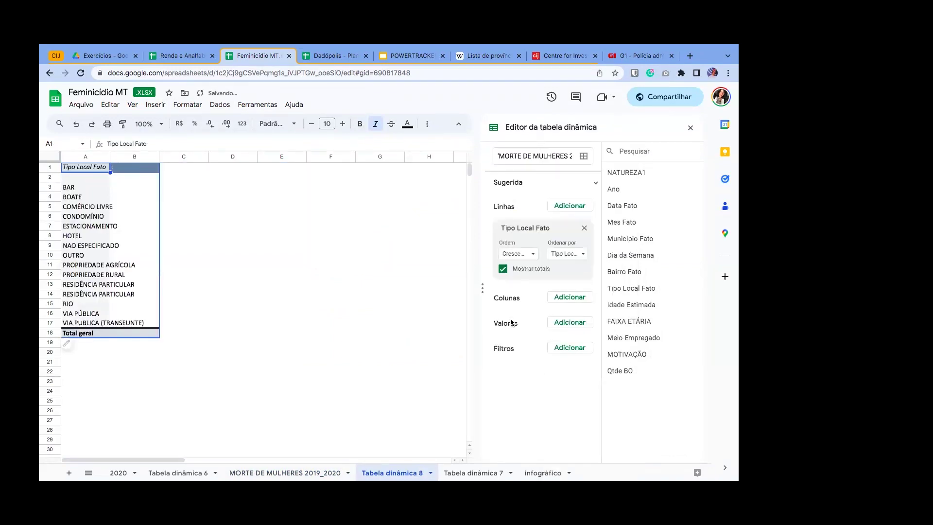
left_click(570, 323)
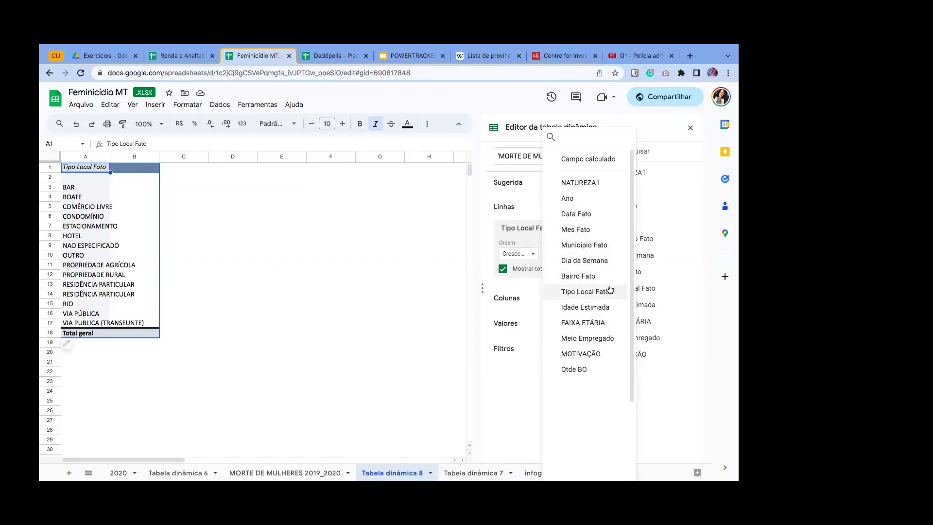
left_click(599, 246)
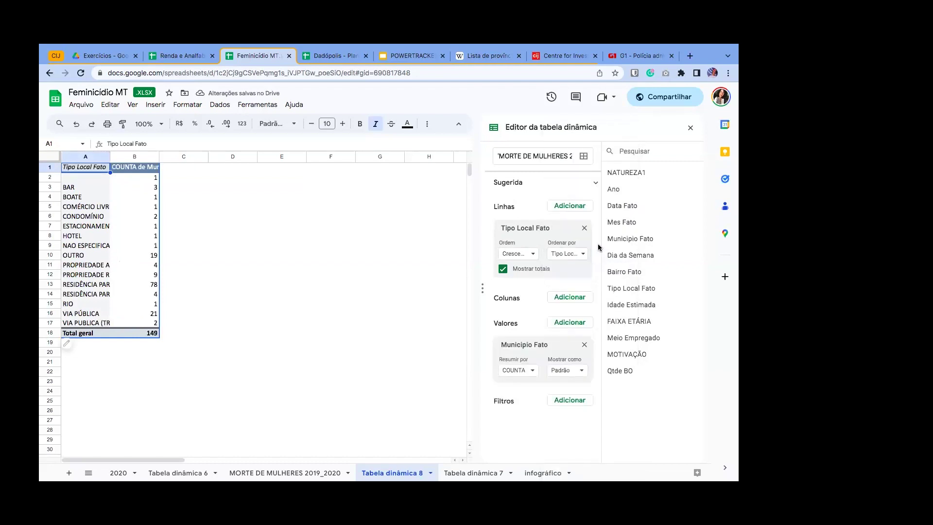
left_click_drag(110, 156, 247, 156)
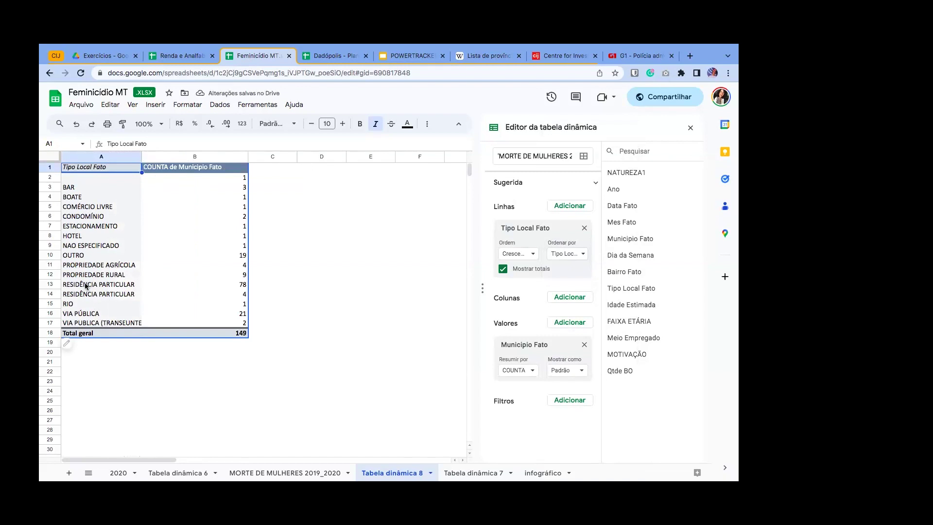
Select the two RESIDÊNCIA PARTICULAR rows with their counts, A13:B14, to compare the duplicated categories.
left_click(146, 285)
left_click(118, 287)
left_click_drag(118, 287, 156, 292)
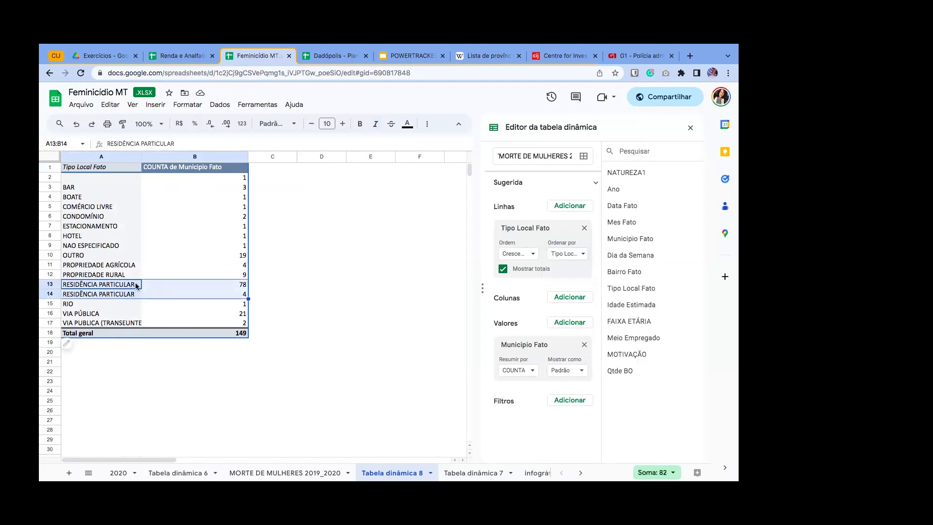
Compare the labels and counts of the duplicated RESIDÊNCIA PARTICULAR categories in rows 13 and 14 of the pivot table.
left_click(134, 295)
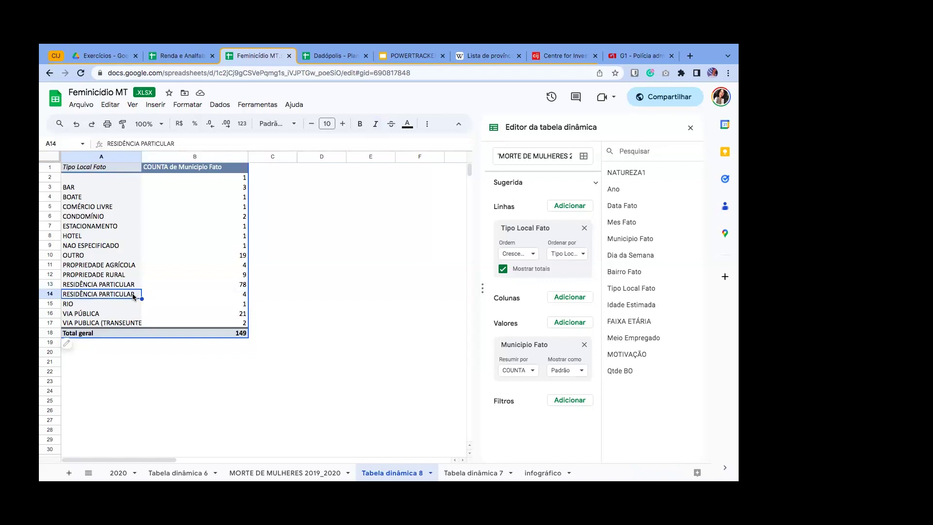
left_click_drag(228, 285, 229, 295)
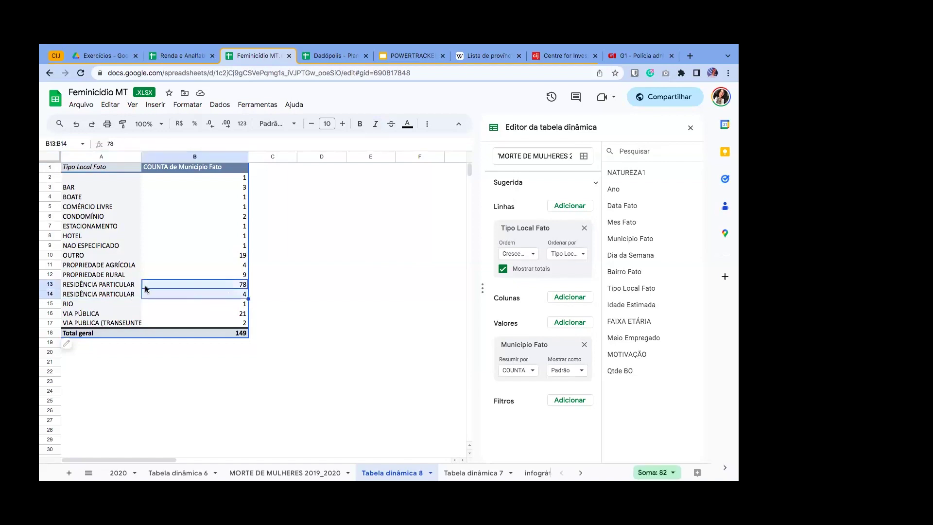
left_click_drag(127, 287, 165, 298)
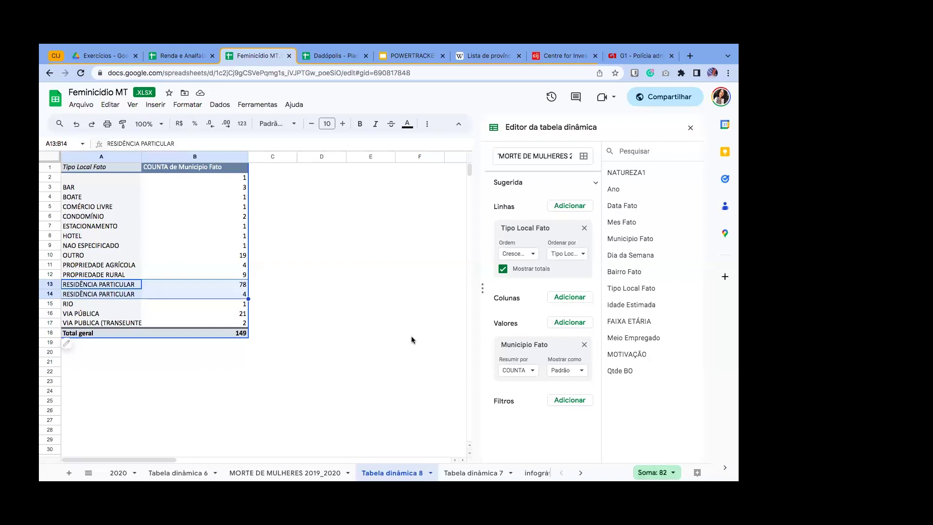
left_click(244, 286)
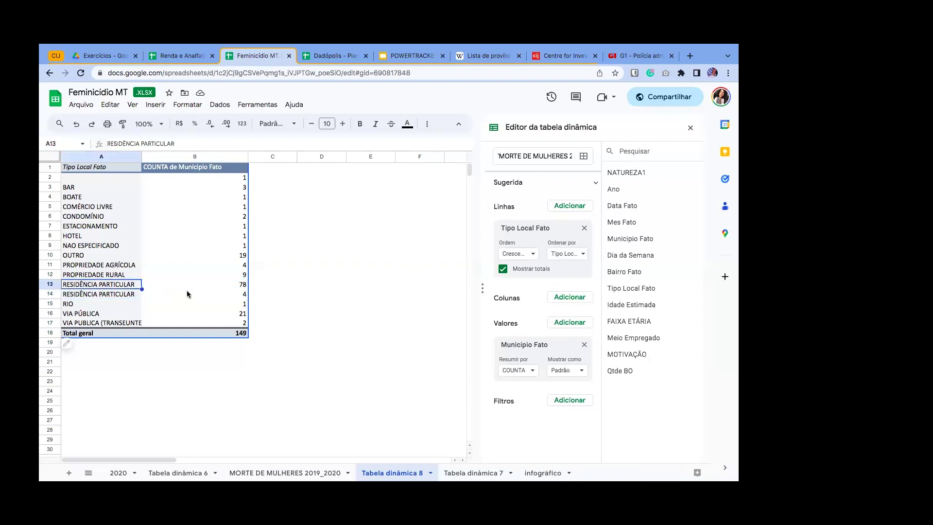
left_click(189, 294)
left_click(227, 284, "shift")
left_click(131, 286)
Replace Tipo Local Fato with Municipio Fato as the pivot rows and widen column A to fit the municipality names.
left_click(586, 229)
left_click(573, 206)
left_click(597, 218)
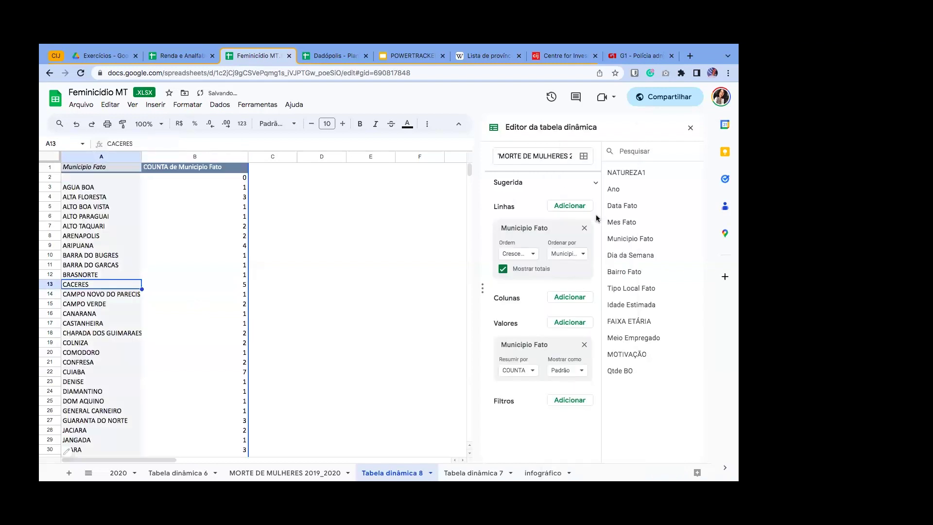
left_click_drag(140, 154, 203, 156)
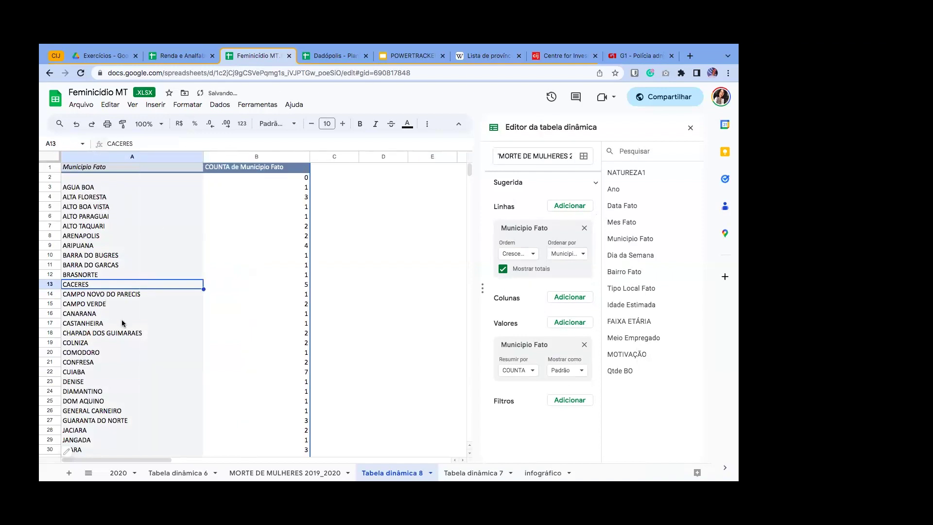
Examine the counts per municipality in the pivot table, going down the count column from the CUIABA row.
scroll(122, 319, "down", 5)
scroll(121, 323, "down", 2)
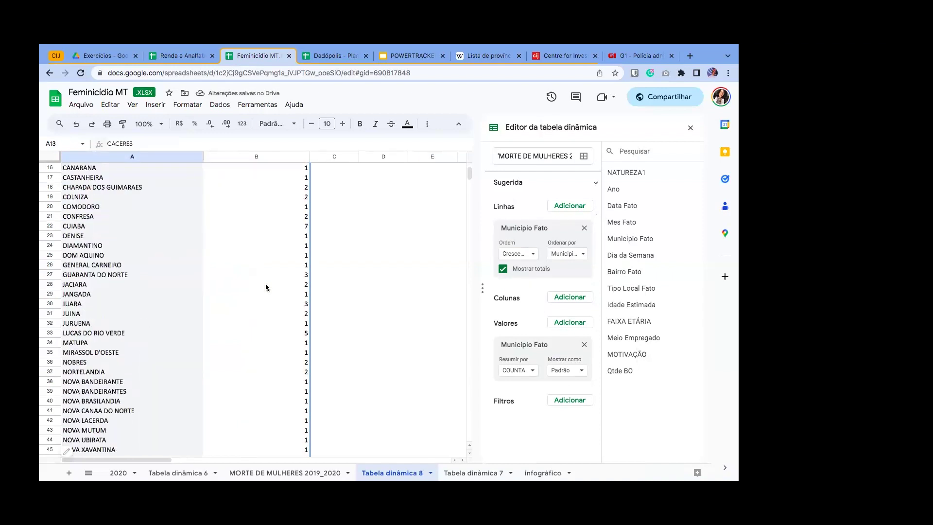
left_click(298, 227)
key("Down")
key("Down")
key("Down")
key("Down")
key("Down")
key("Down")
key("Down")
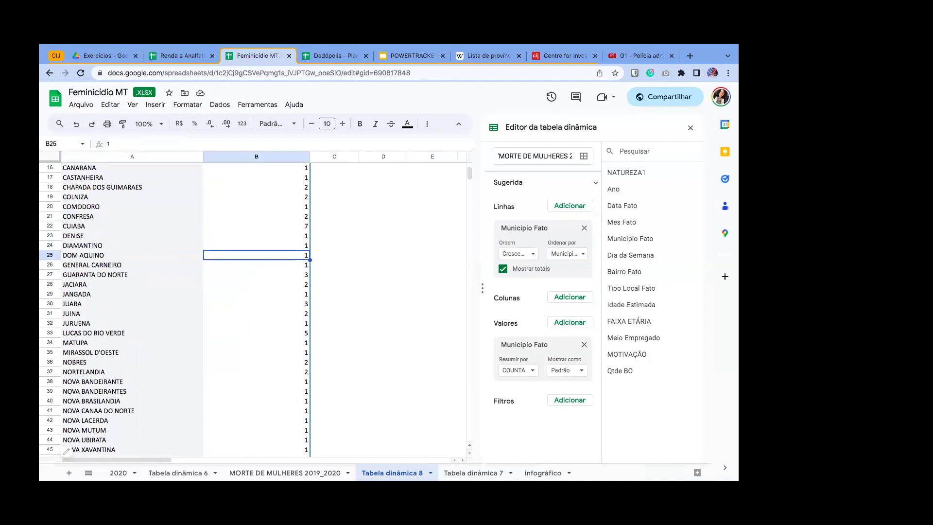
Add a pivot table filter on Ano that shows only the value 2019.
left_click(575, 405)
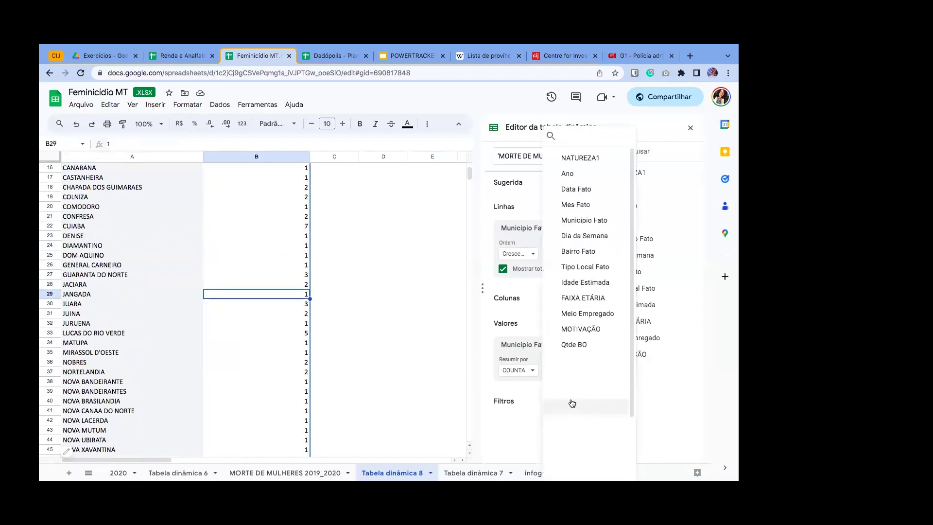
left_click(554, 177)
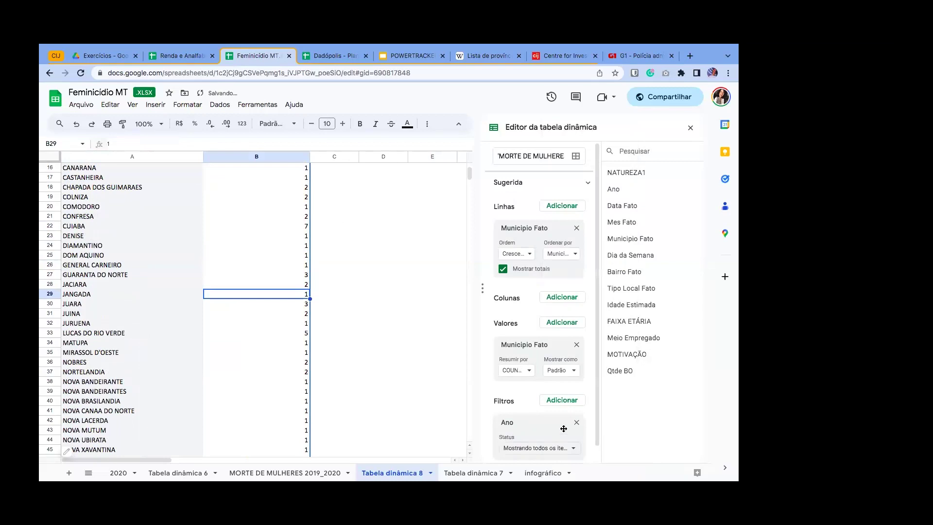
scroll(554, 413, "down", 1)
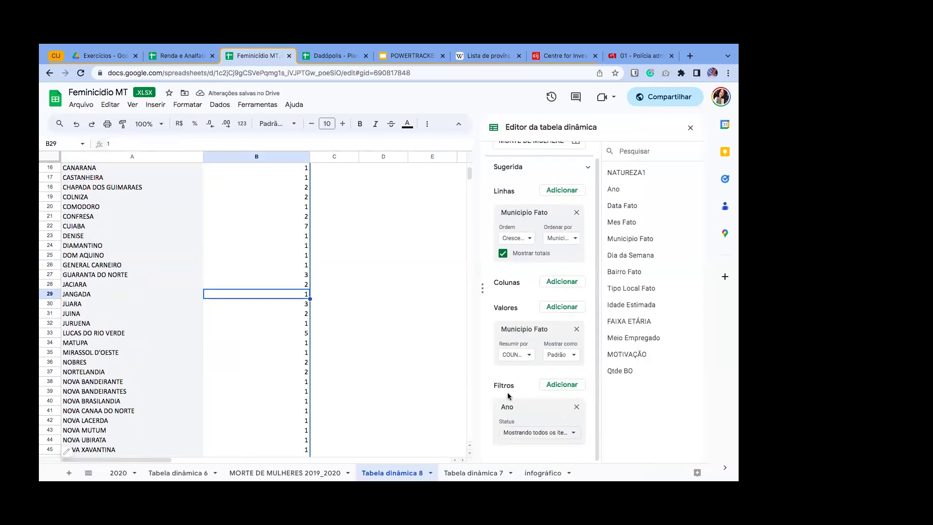
left_click(574, 434)
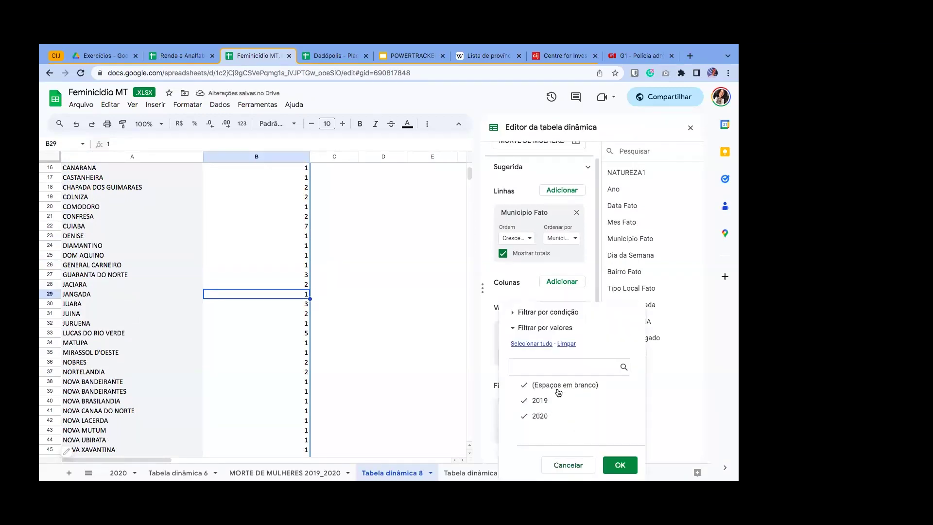
left_click(567, 344)
left_click(542, 401)
Review the filtered municipality counts from the first row through the Total geral row.
scroll(161, 239, "down", 9)
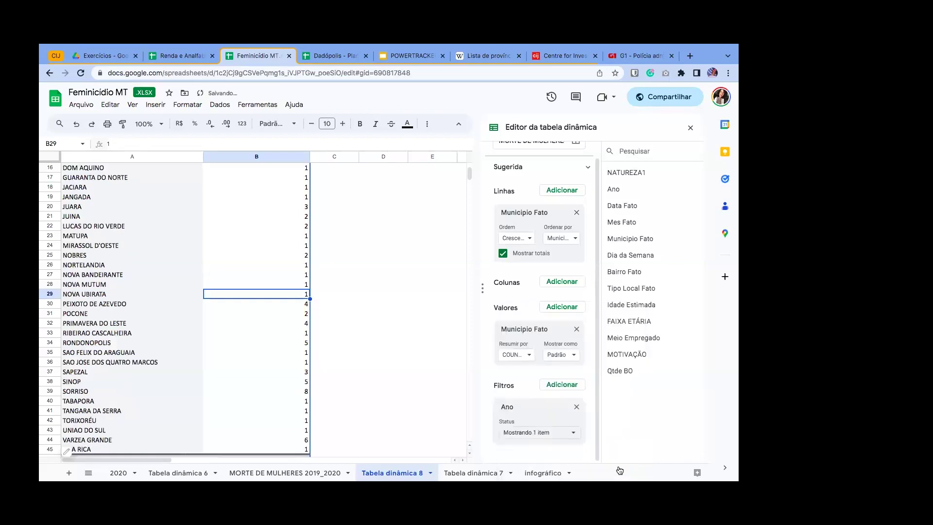
scroll(161, 239, "up", 7)
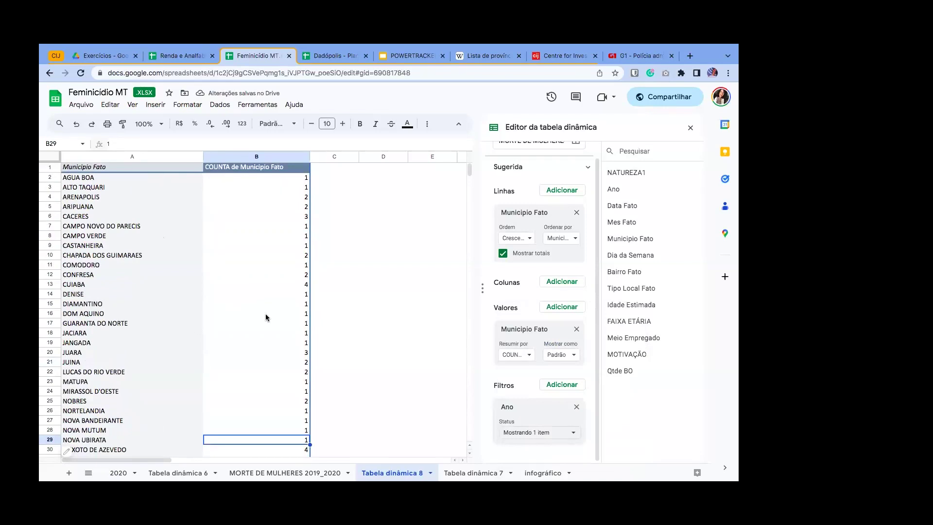
scroll(266, 318, "down", 5)
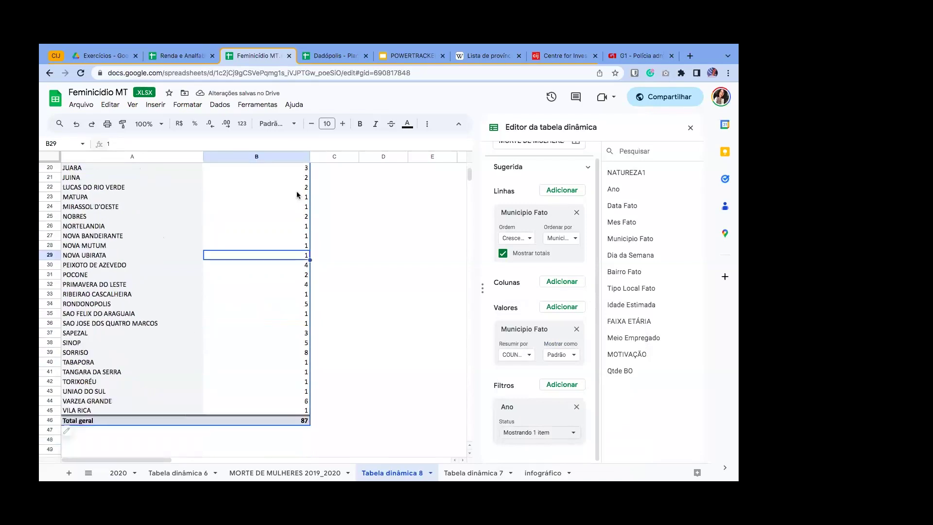
left_click(303, 421)
scroll(367, 376, "up", 5)
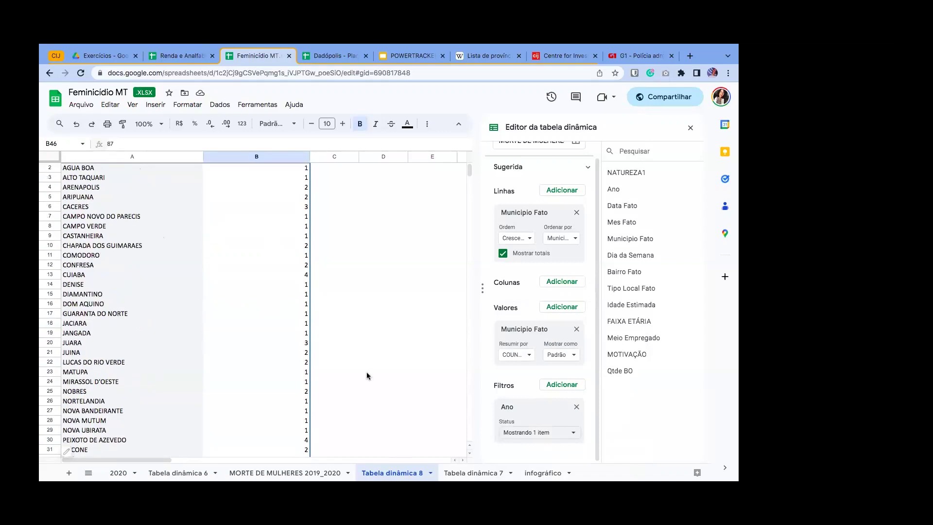
scroll(367, 376, "up", 1)
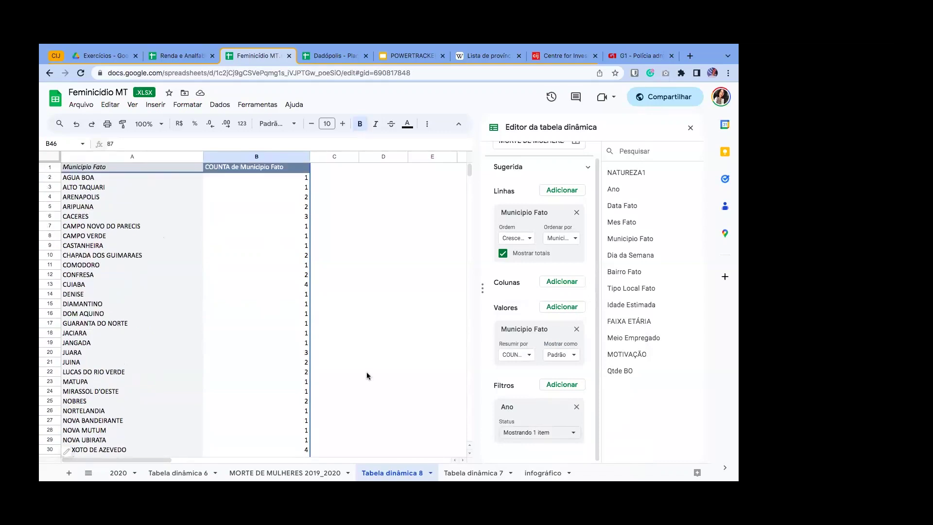